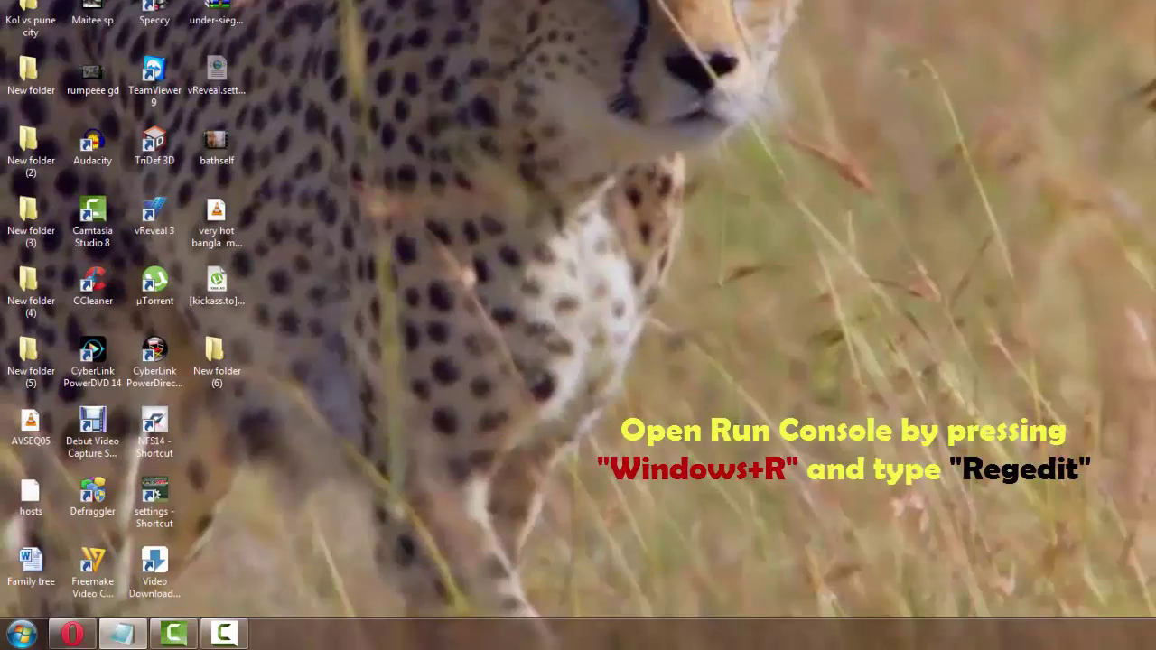
Launch Registry Editor by running regedit from the Run dialog
key("super+r")
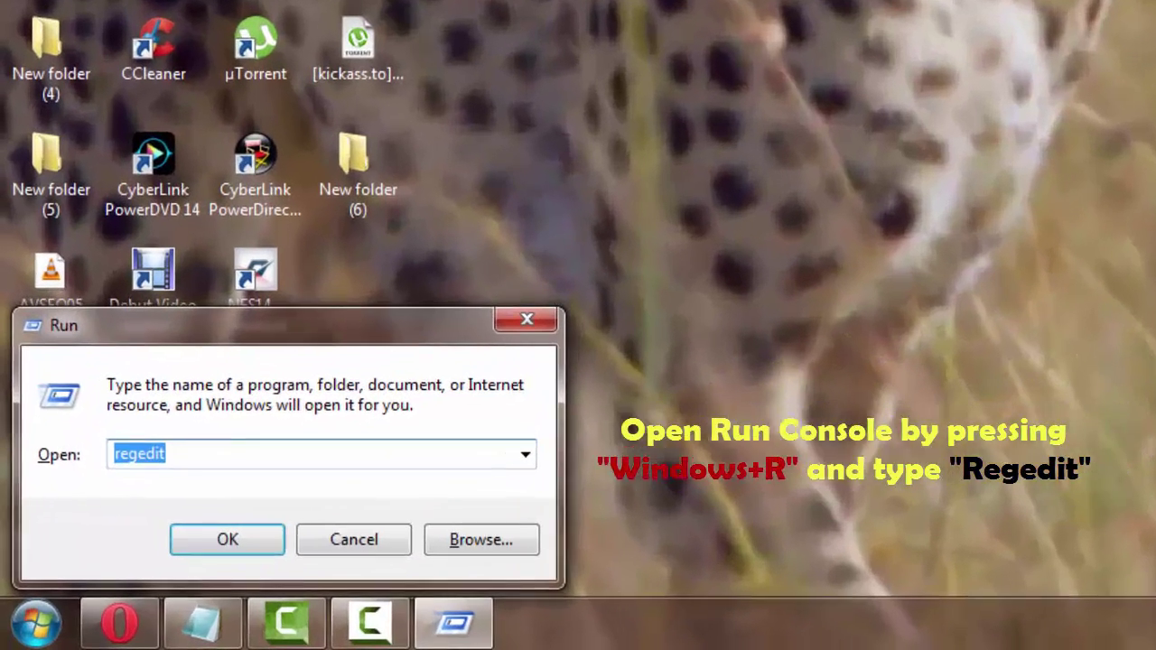
type("re")
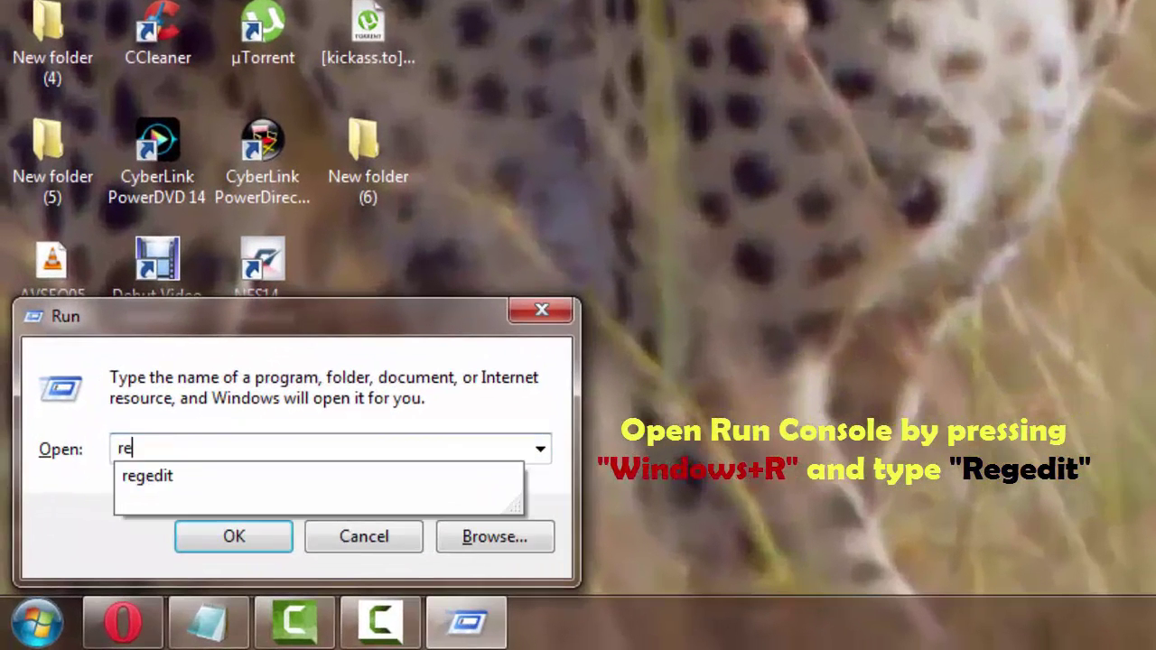
type("gedit")
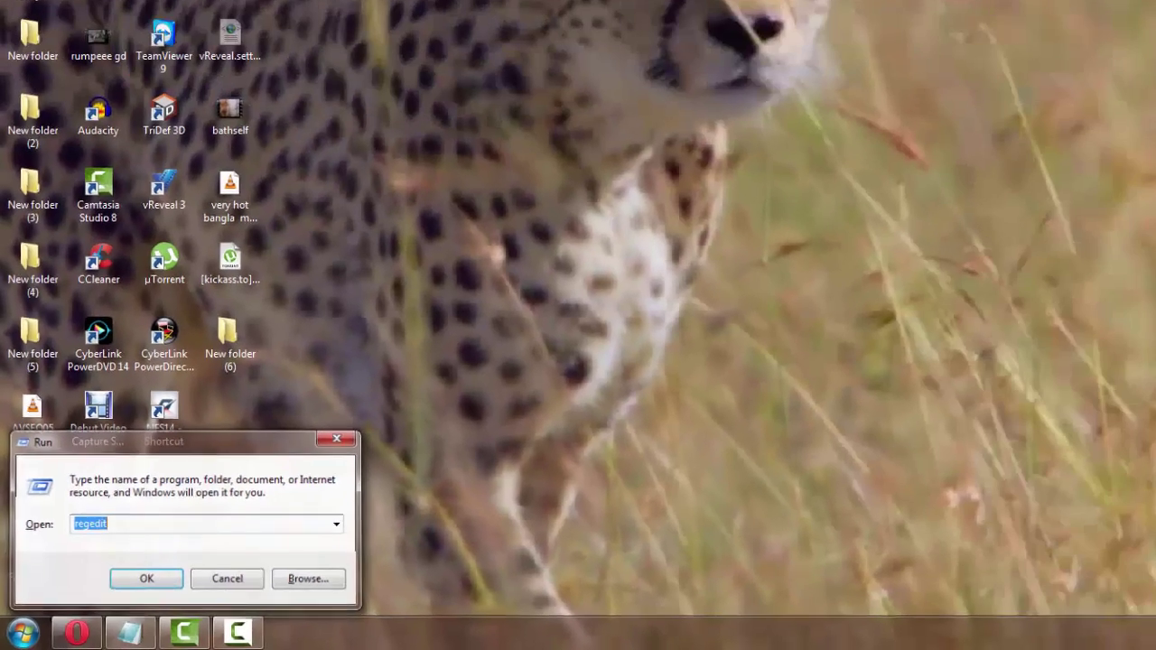
key("Return")
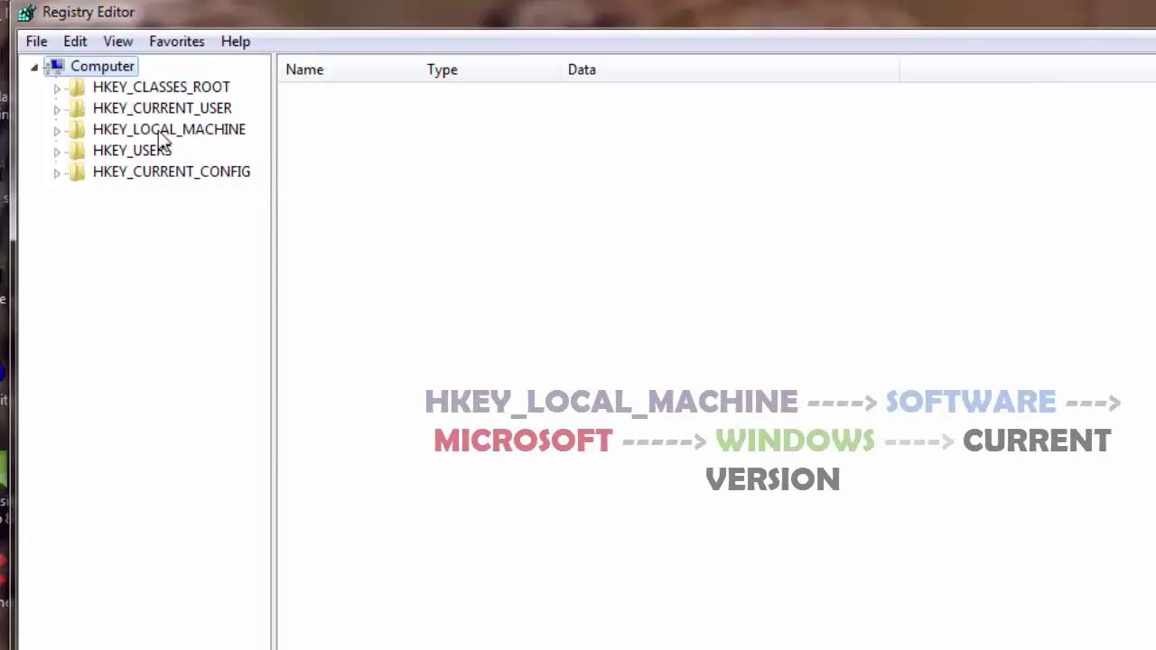
Expand HKEY_LOCAL_MACHINE > SOFTWARE > Microsoft and widen the key tree pane so full names show
left_click(57, 131)
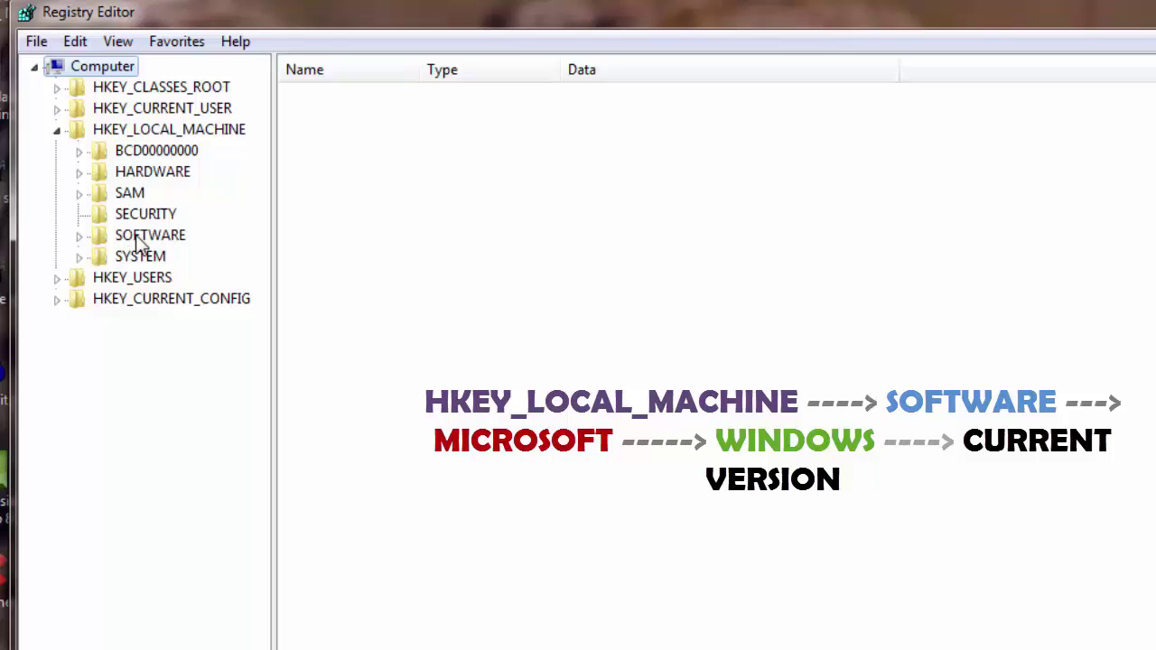
left_click(79, 238)
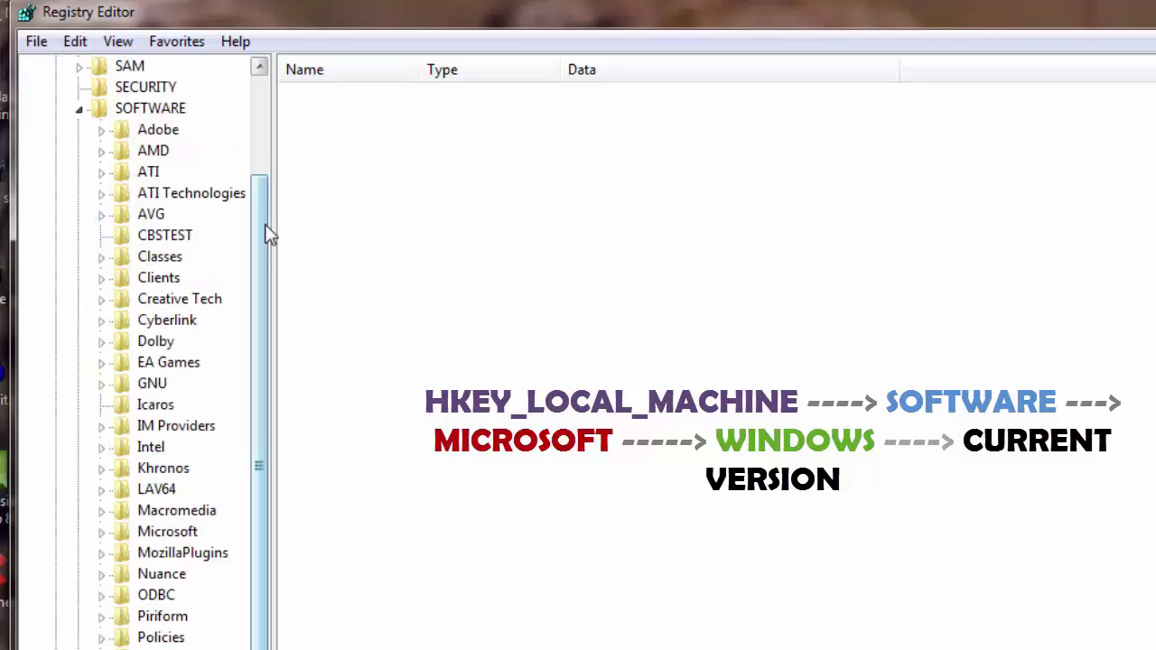
scroll(268, 233, "down", 1)
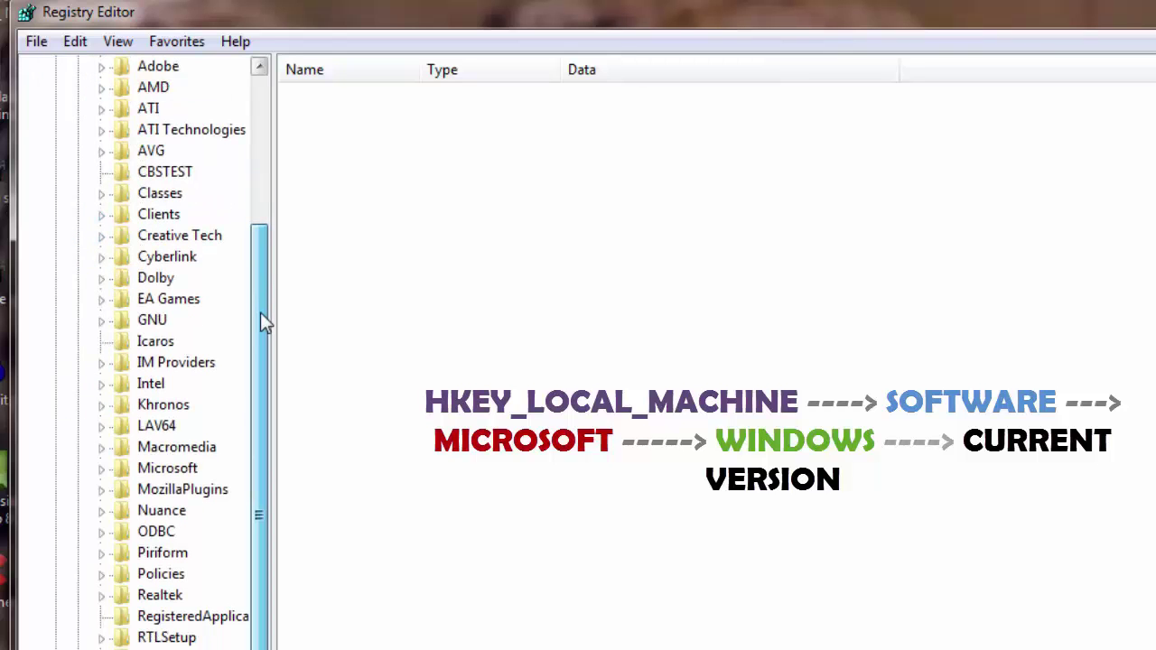
left_click(102, 468)
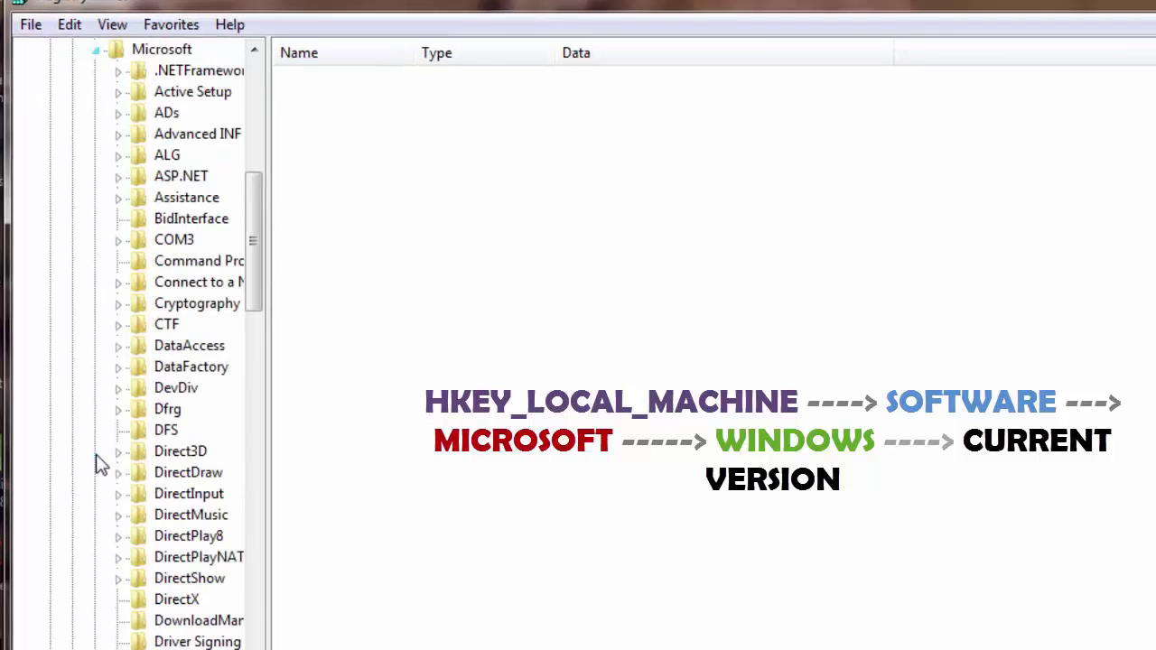
left_click_drag(258, 263, 261, 281)
left_click_drag(245, 230, 242, 329)
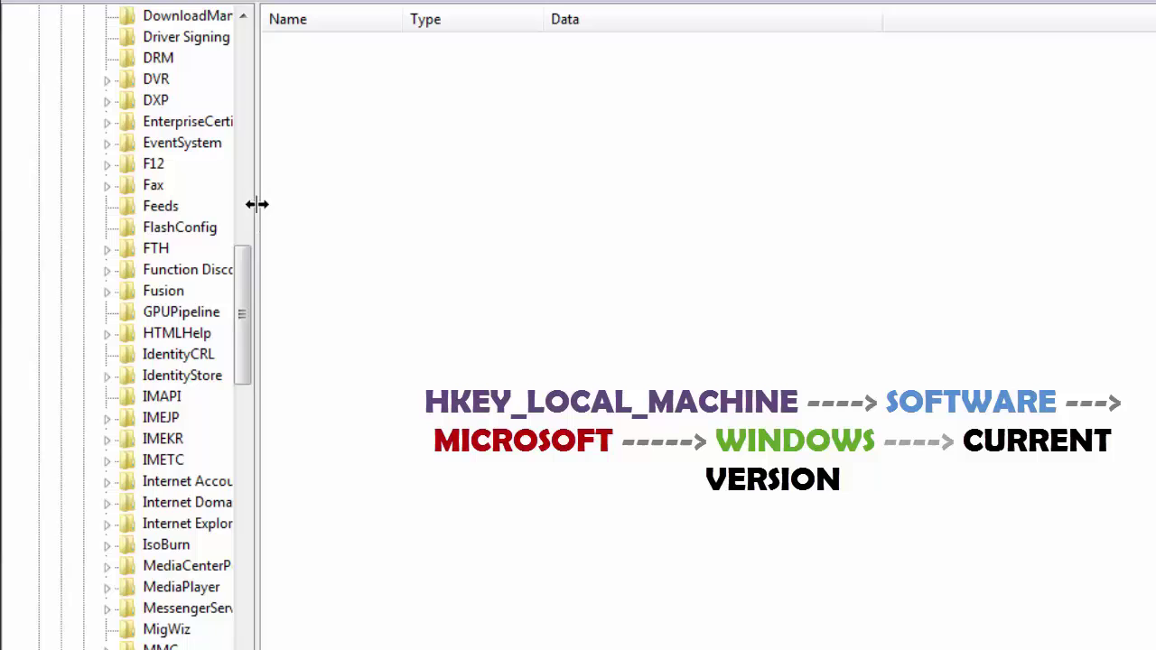
left_click_drag(253, 205, 405, 235)
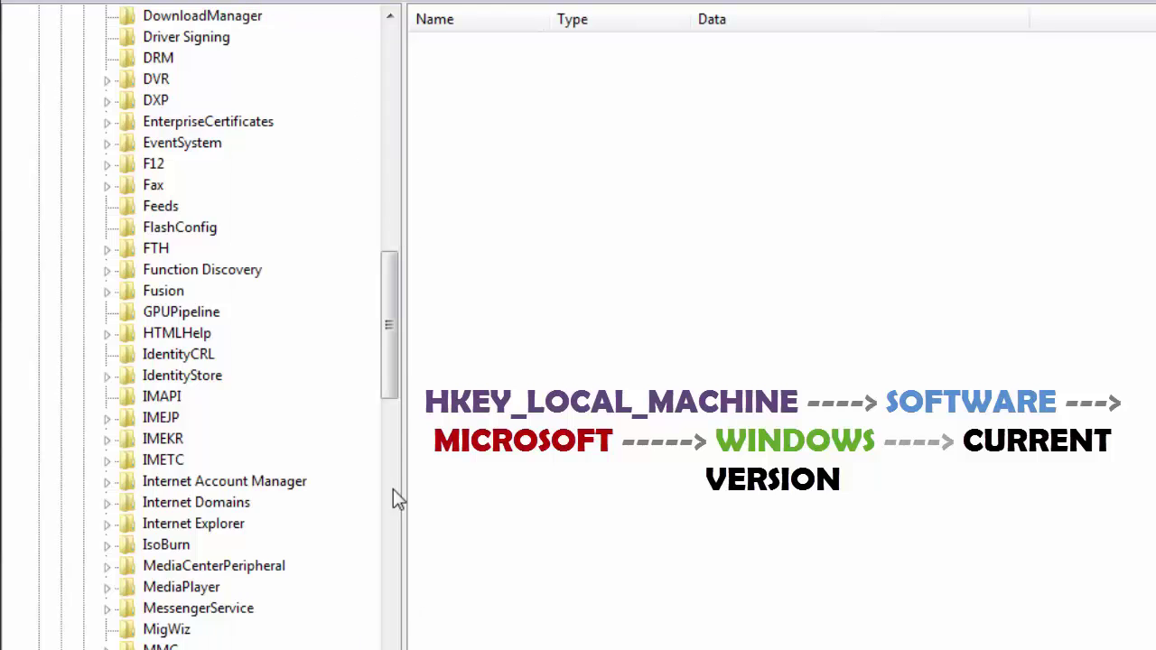
left_click_drag(391, 330, 421, 635)
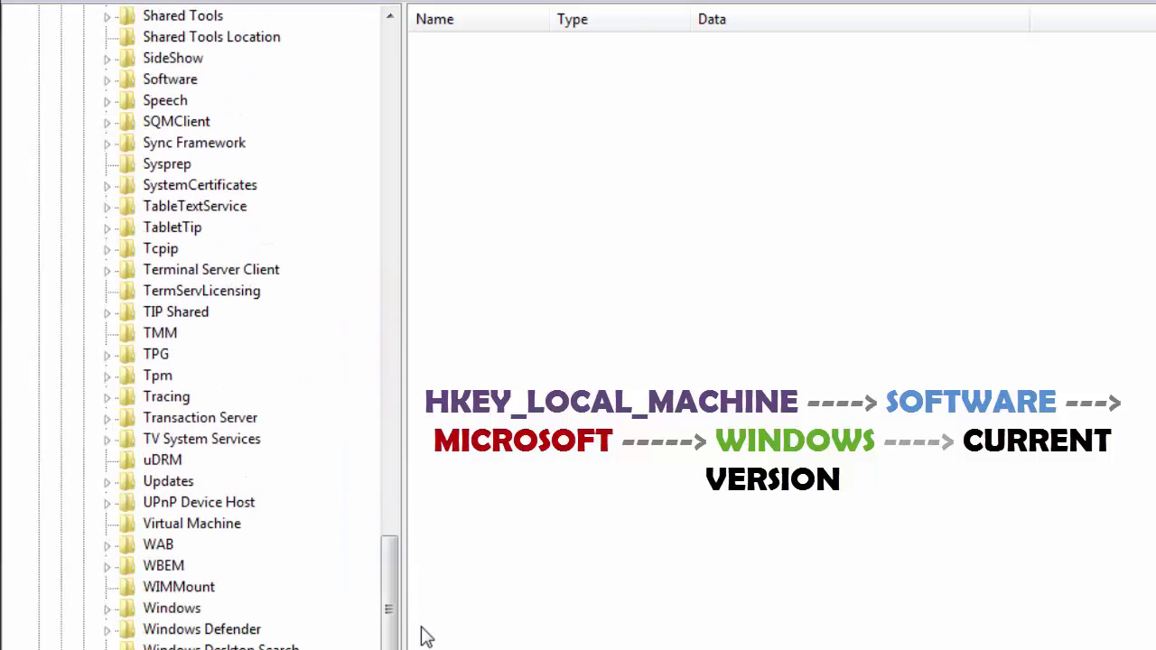
Expand Windows and open CurrentVersion to list values like ProgramFilesDir and CommonFilesDir
left_click(150, 611)
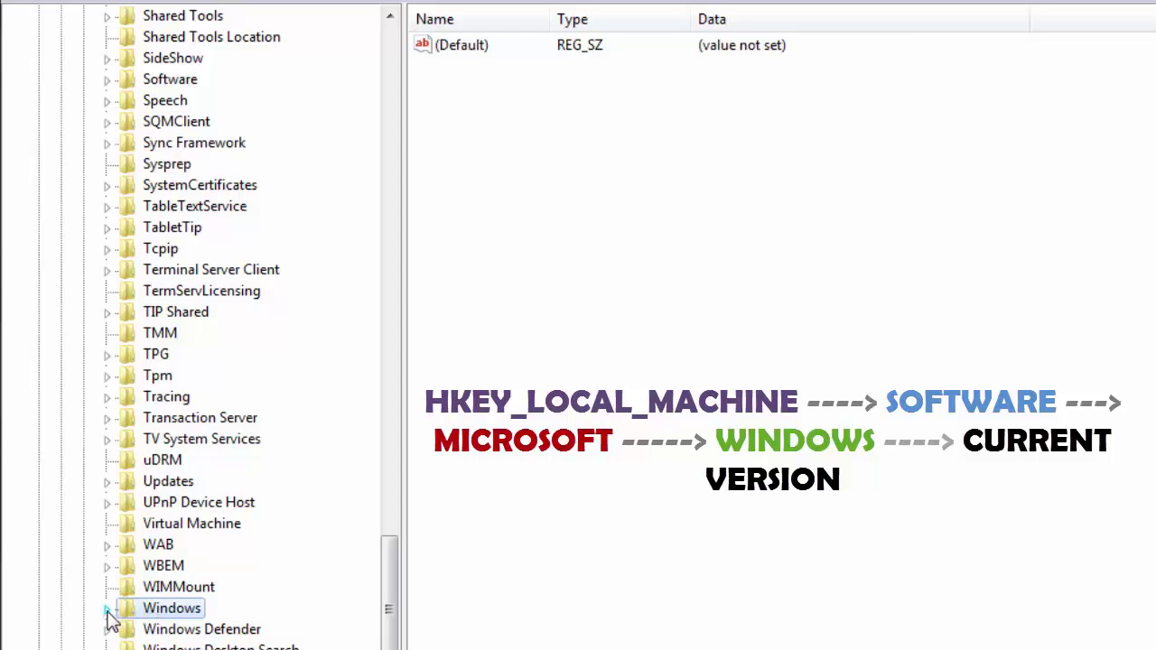
left_click(107, 610)
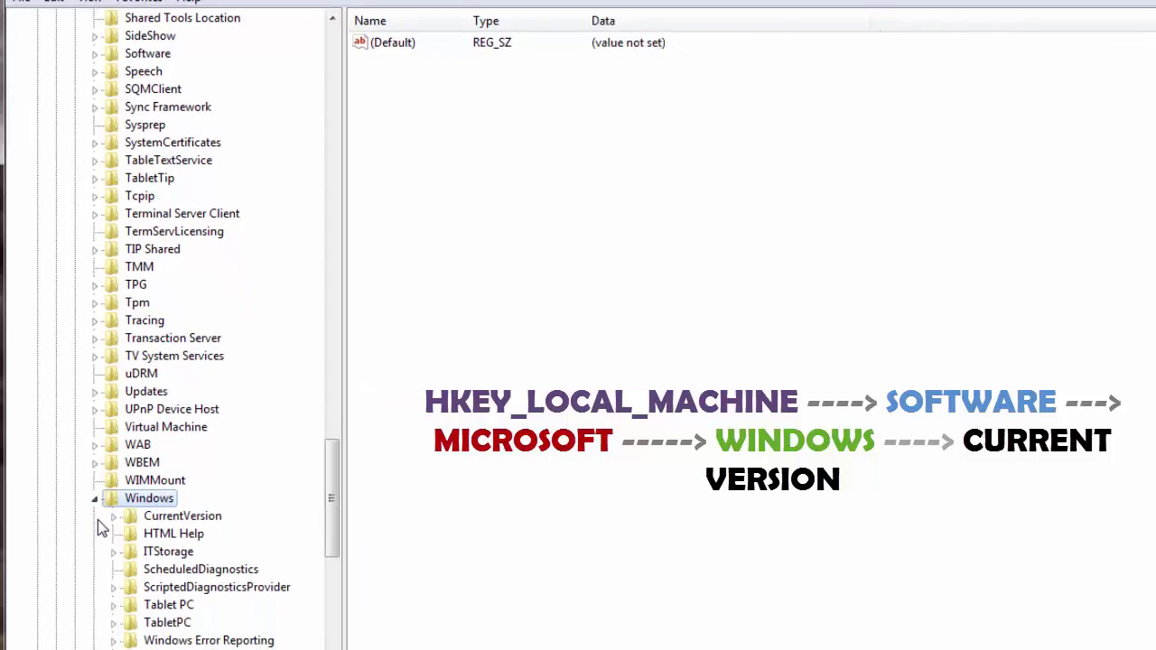
double_click(179, 518)
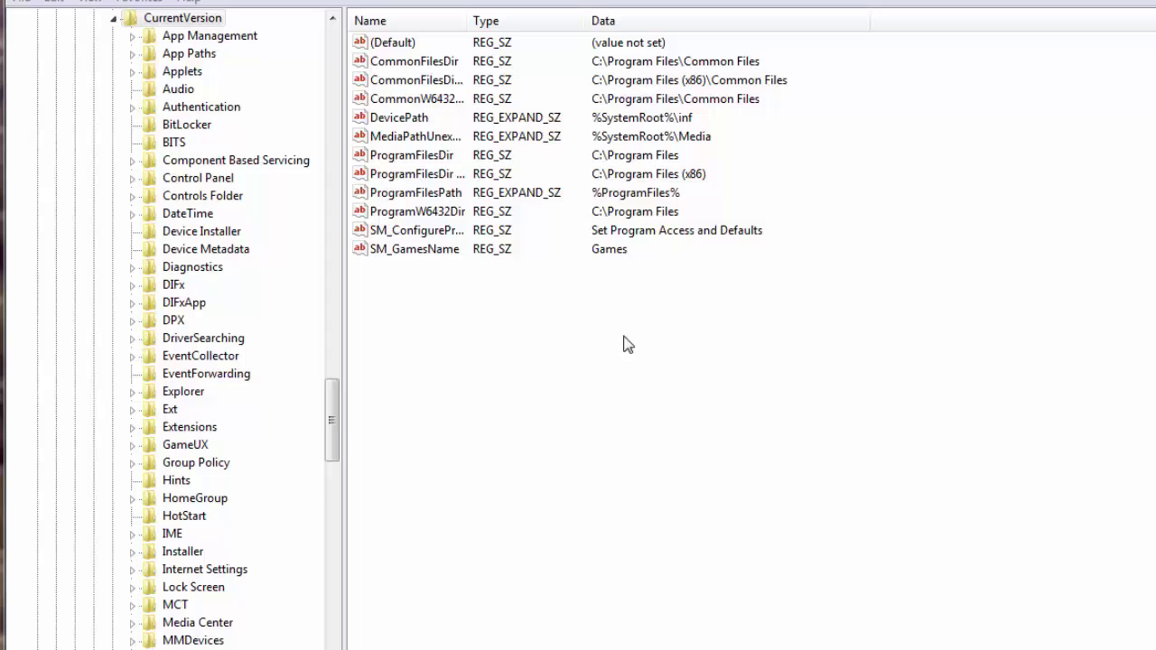
Create a DWORD (32-bit) value named MaxConnectionPerServer in CurrentVersion
right_click(577, 410)
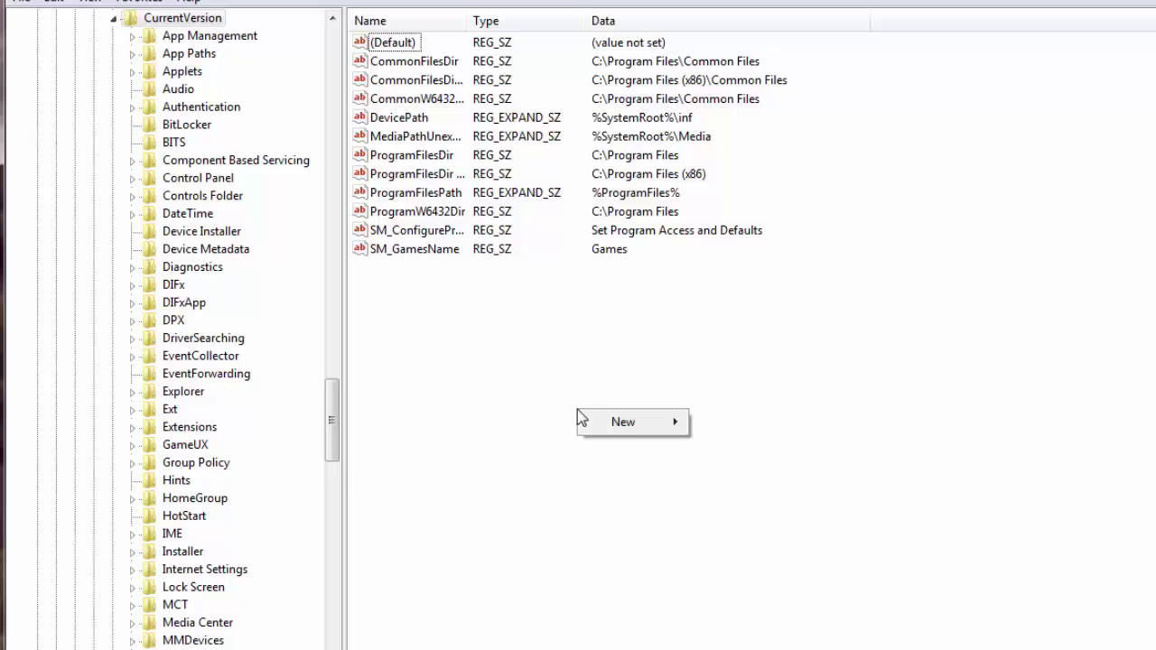
mouse_move(626, 426)
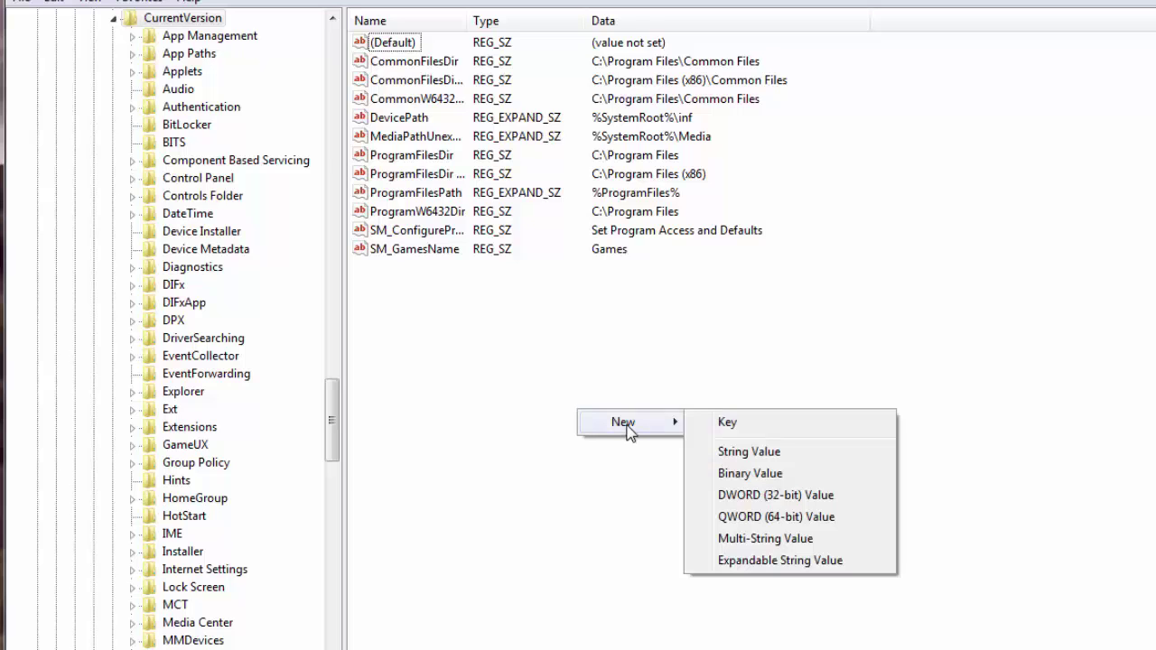
left_click(763, 501)
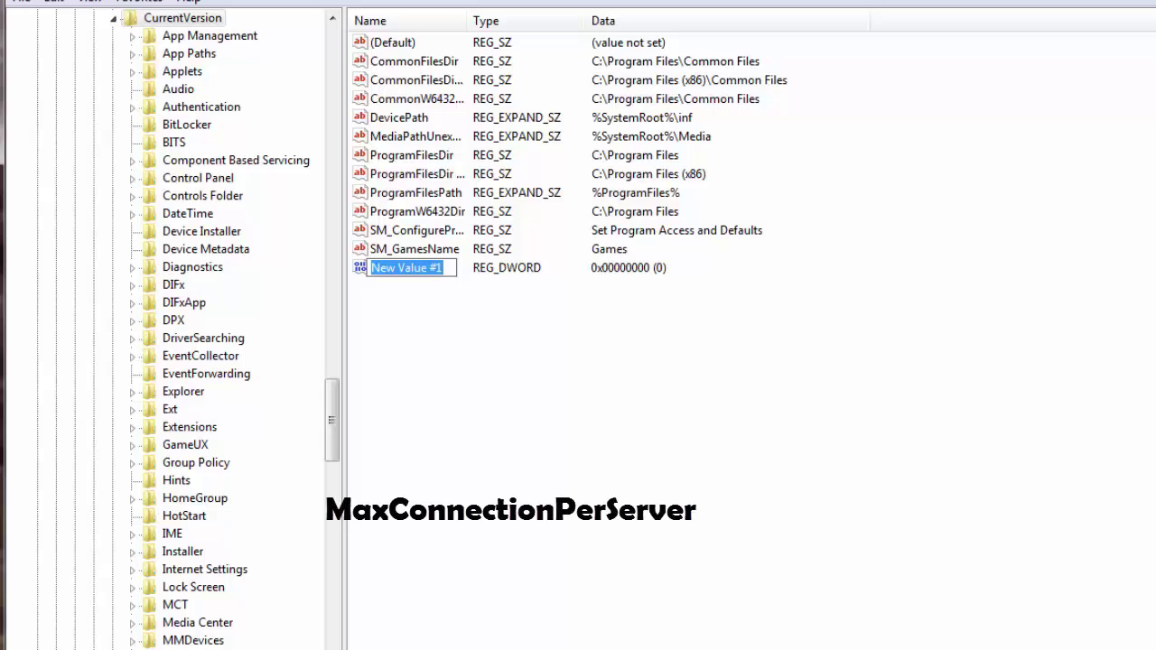
type("Ma")
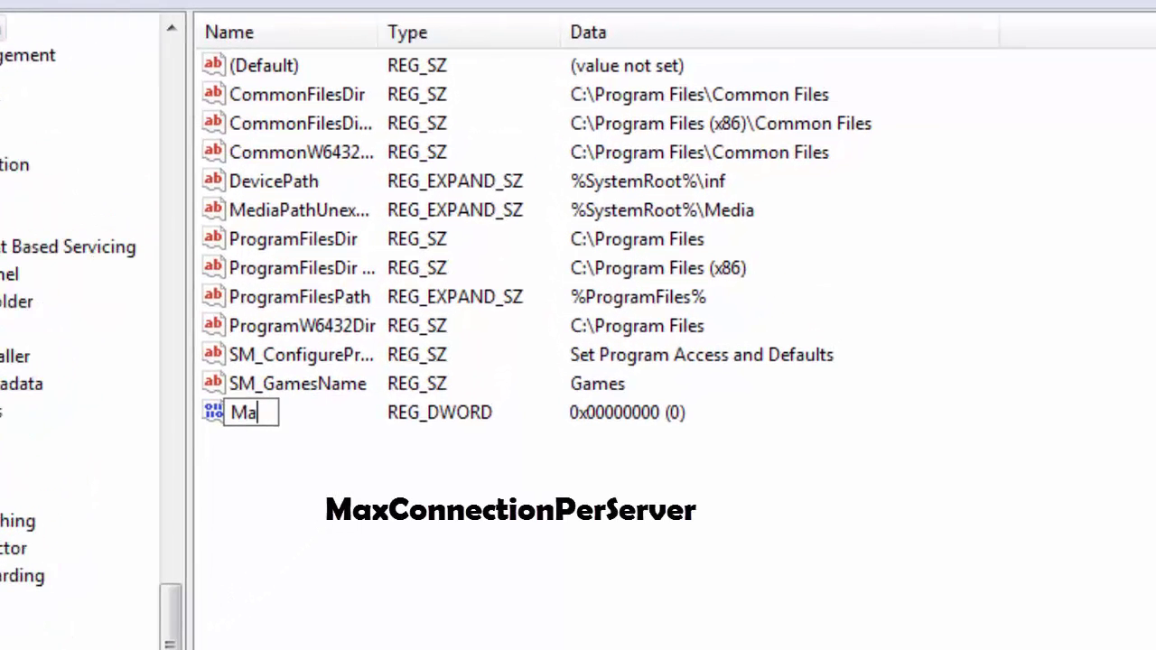
type("xCo")
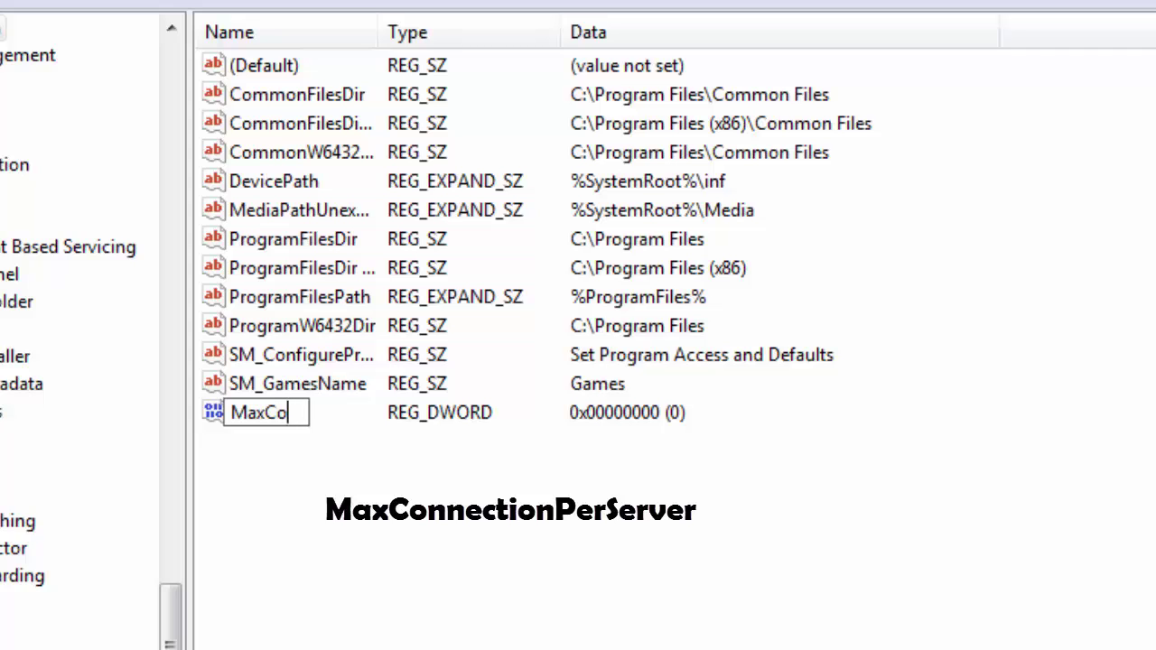
type("nnecti")
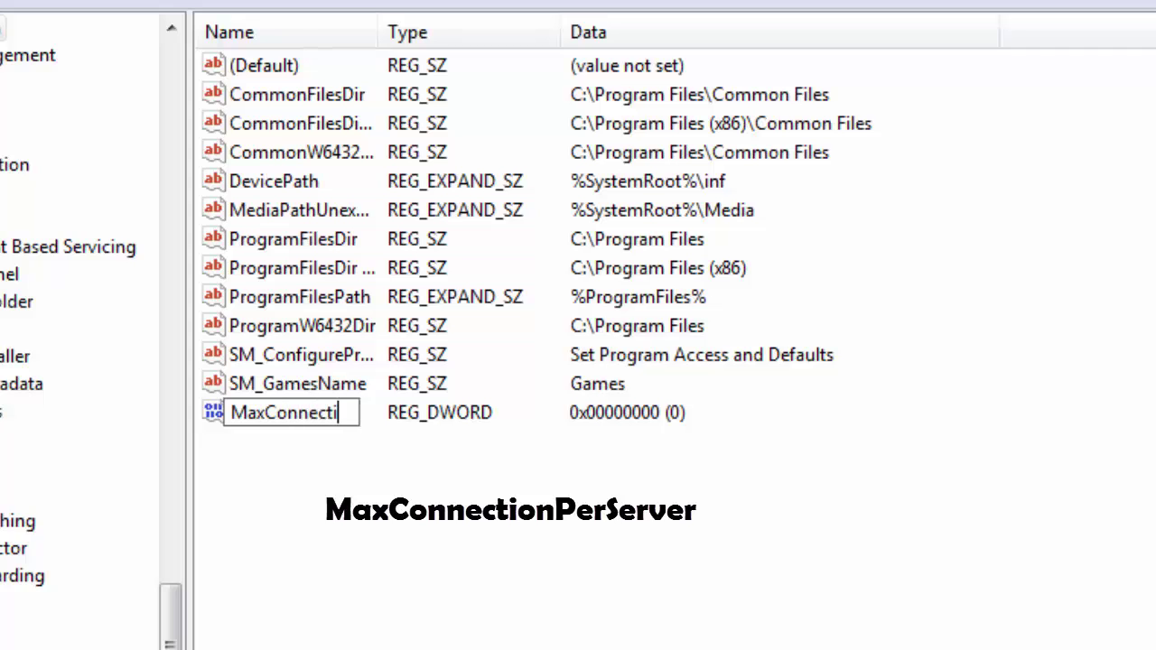
type("onPer")
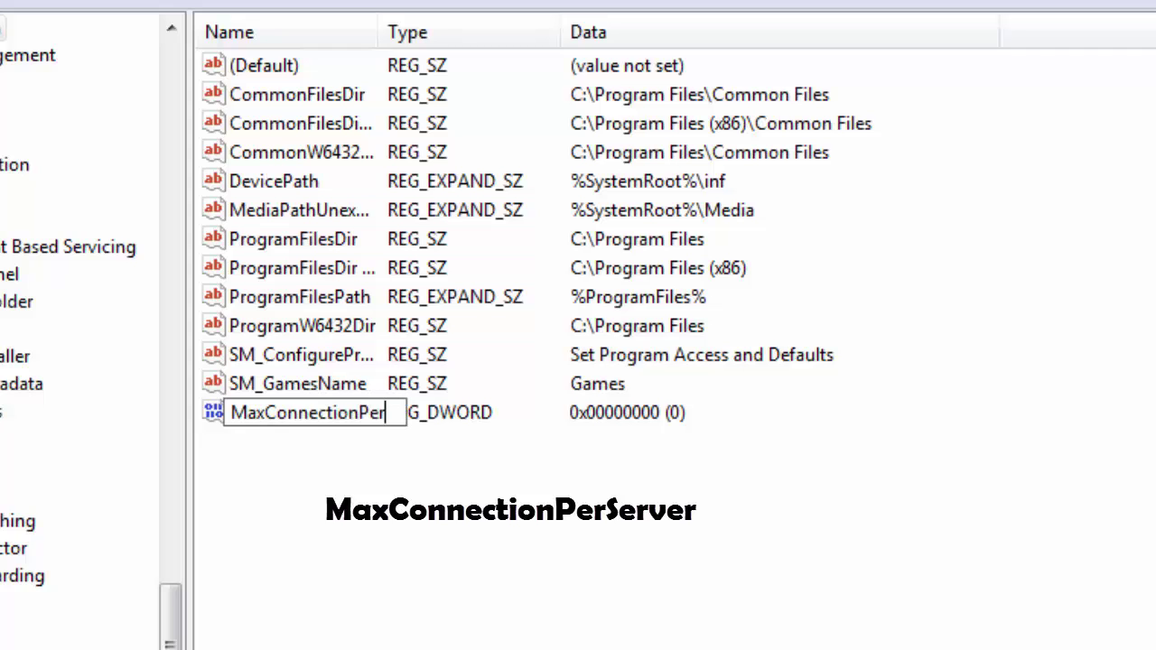
type("Server")
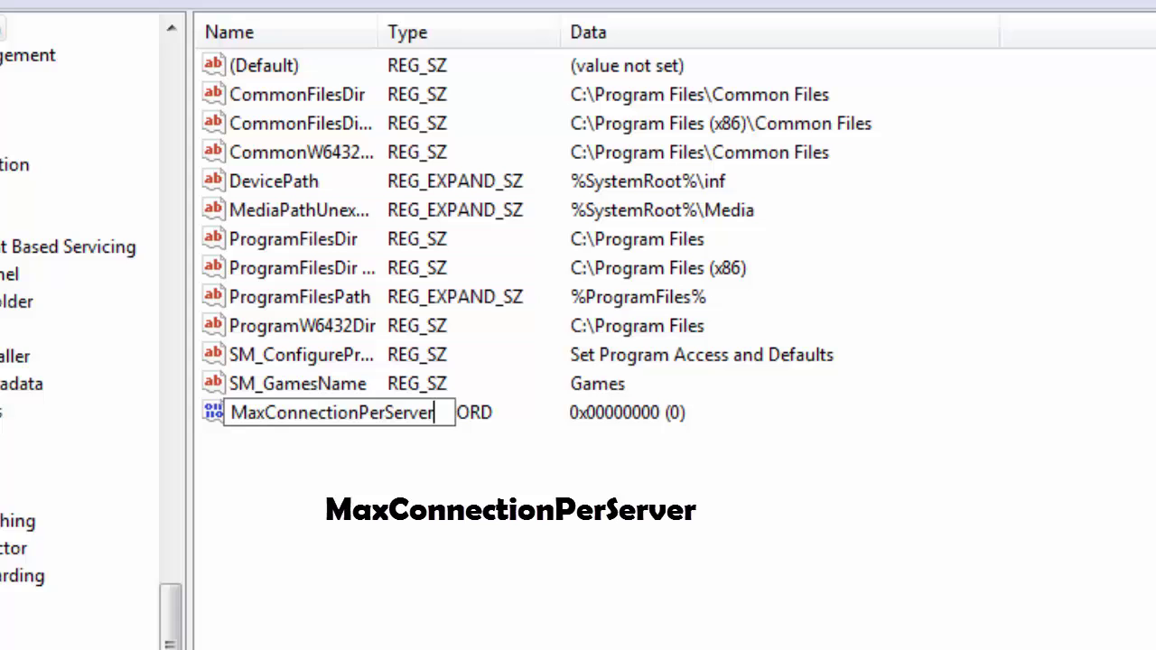
left_click(588, 431)
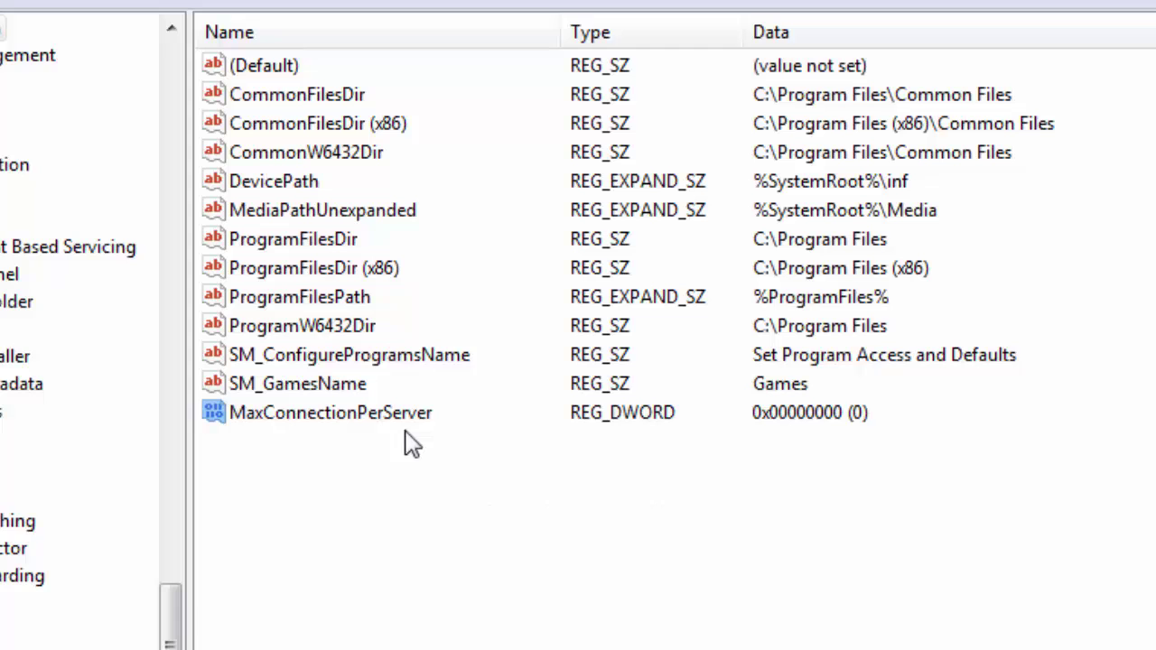
right_click(360, 420)
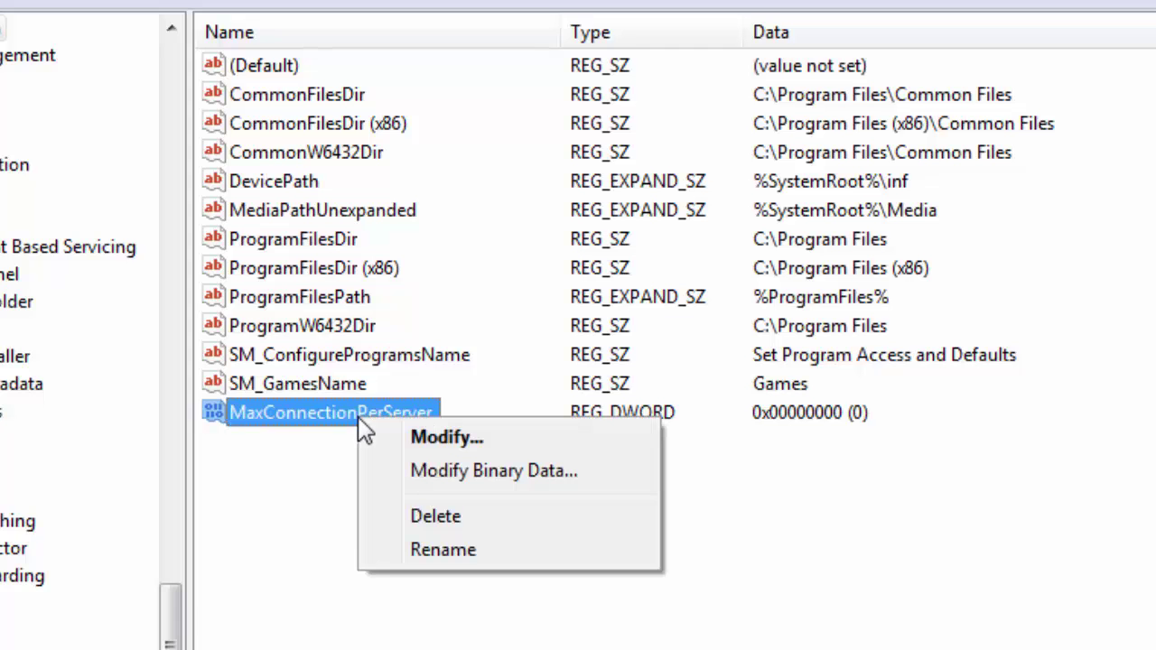
left_click(401, 437)
left_click_drag(5, 100, 507, 322)
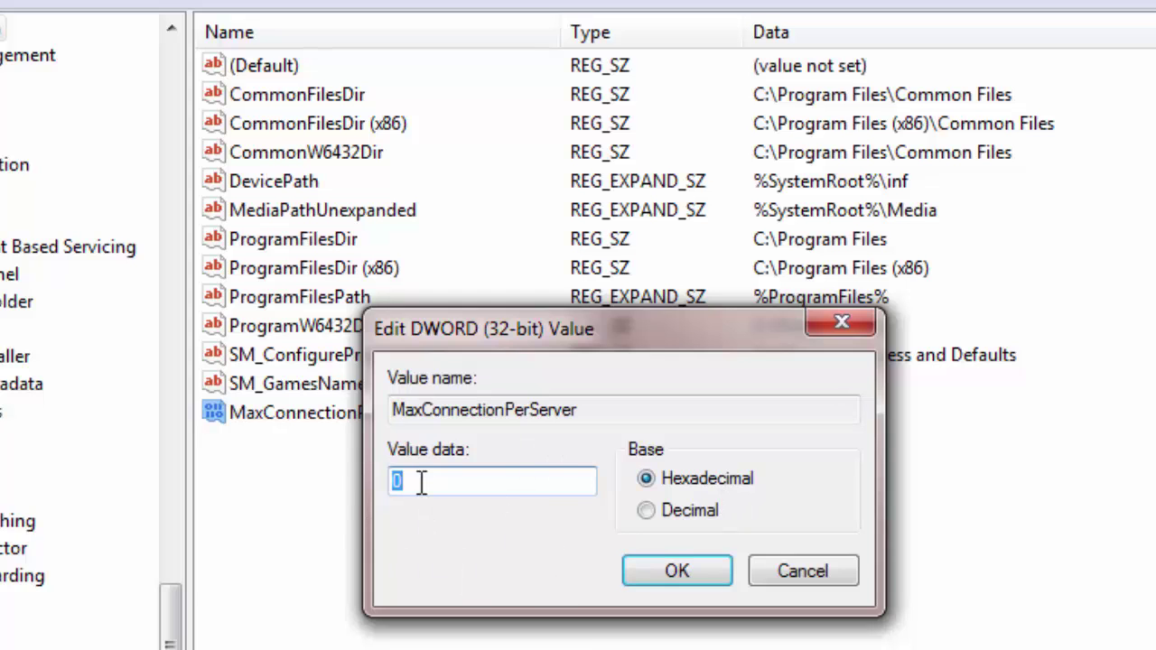
type("16")
left_click(673, 571)
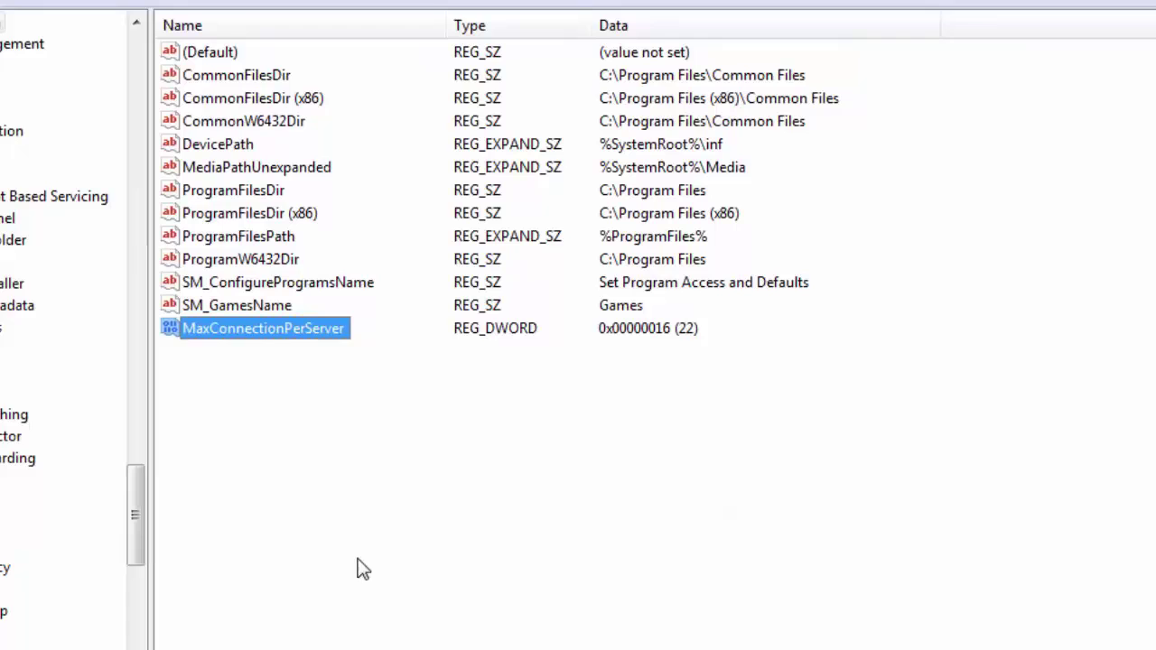
left_click(361, 568)
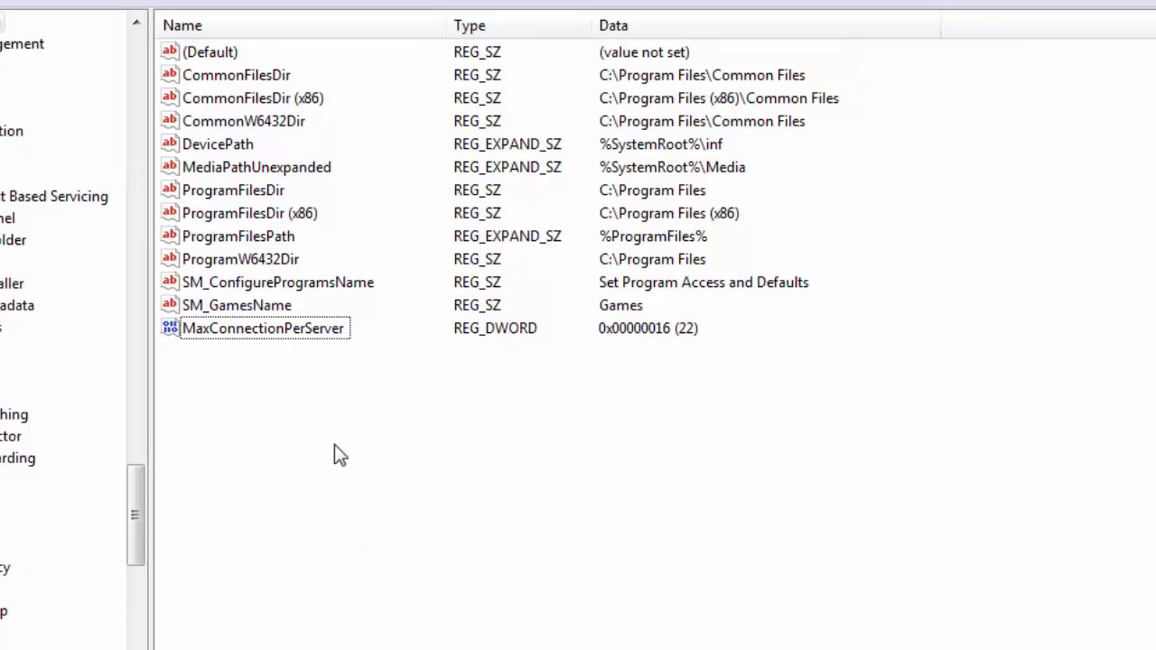
Add a second DWORD (32-bit) value named MaxConnectionPer1_0Server, correcting a typo in the name
right_click(426, 468)
mouse_move(481, 481)
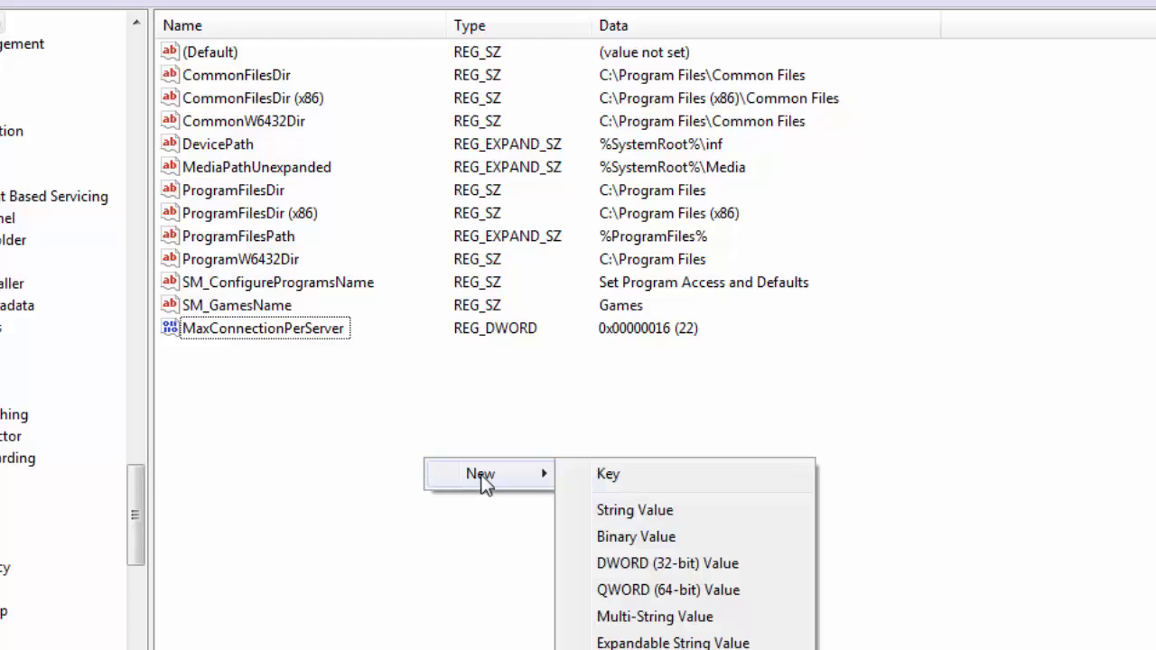
left_click(658, 563)
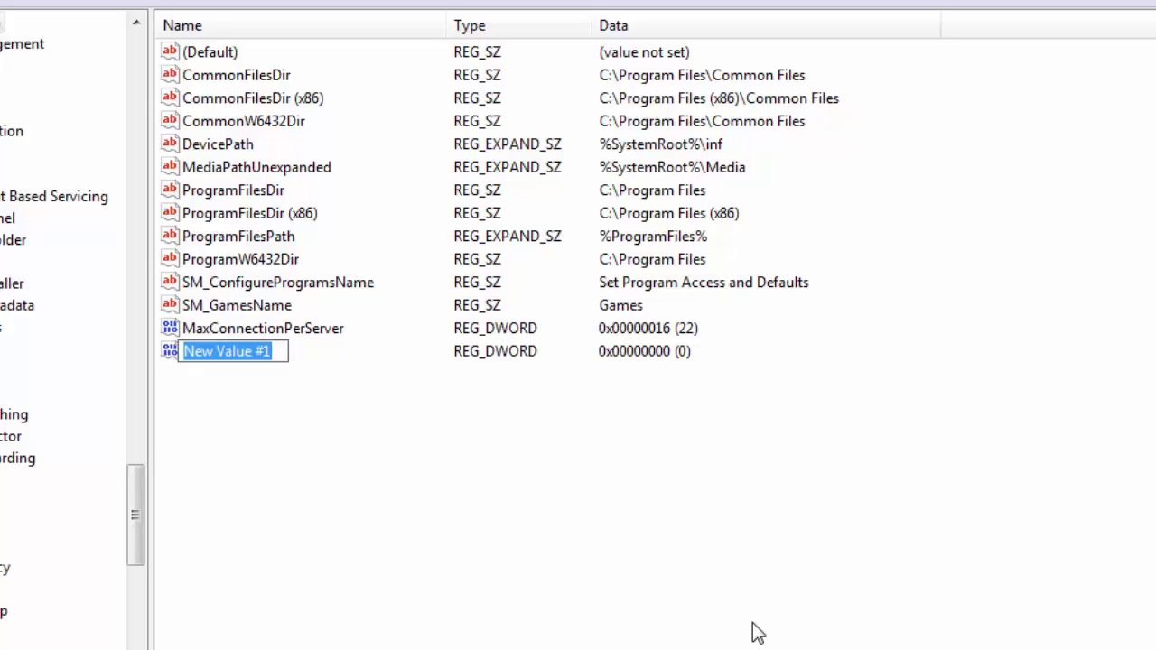
type("Max")
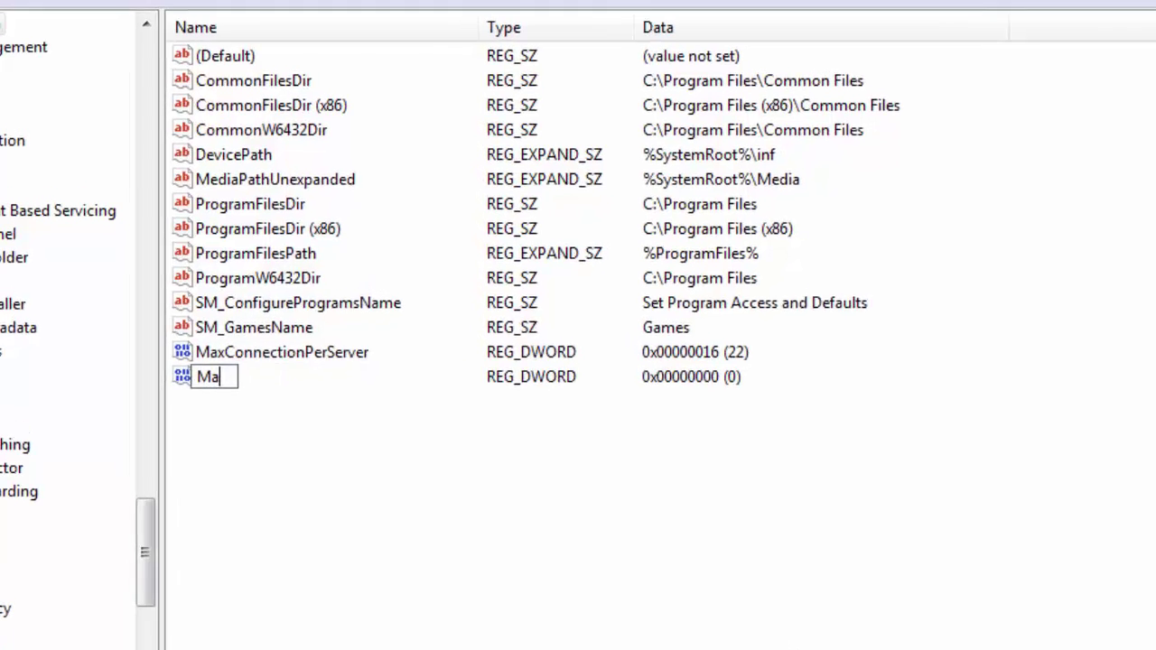
type("C")
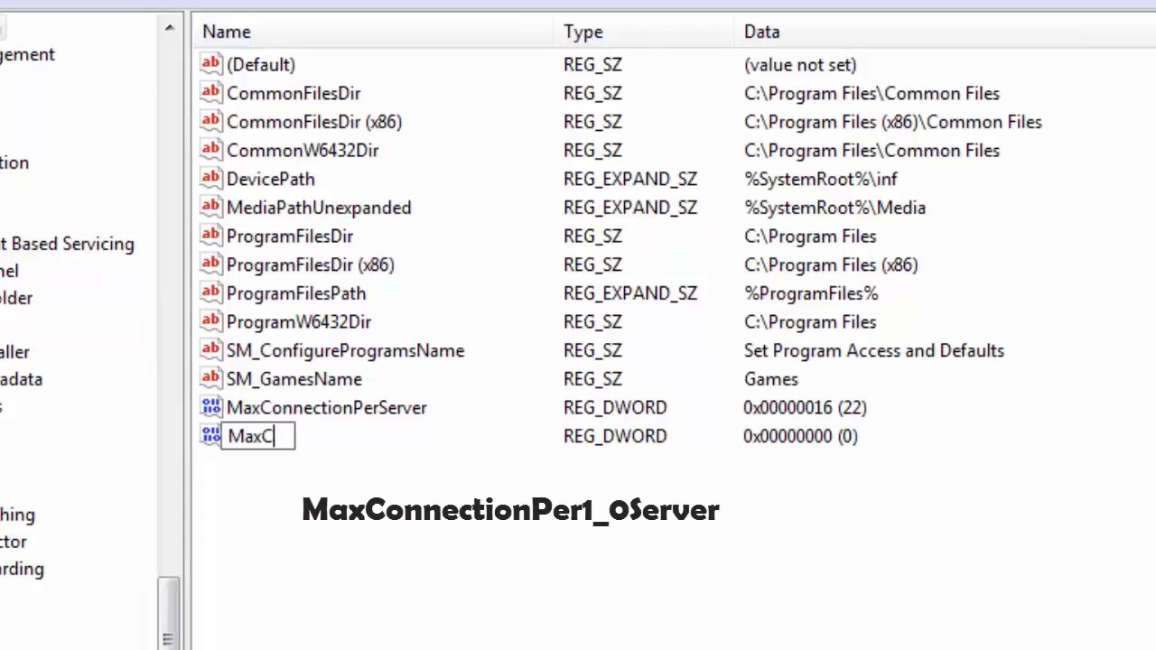
type("onnec")
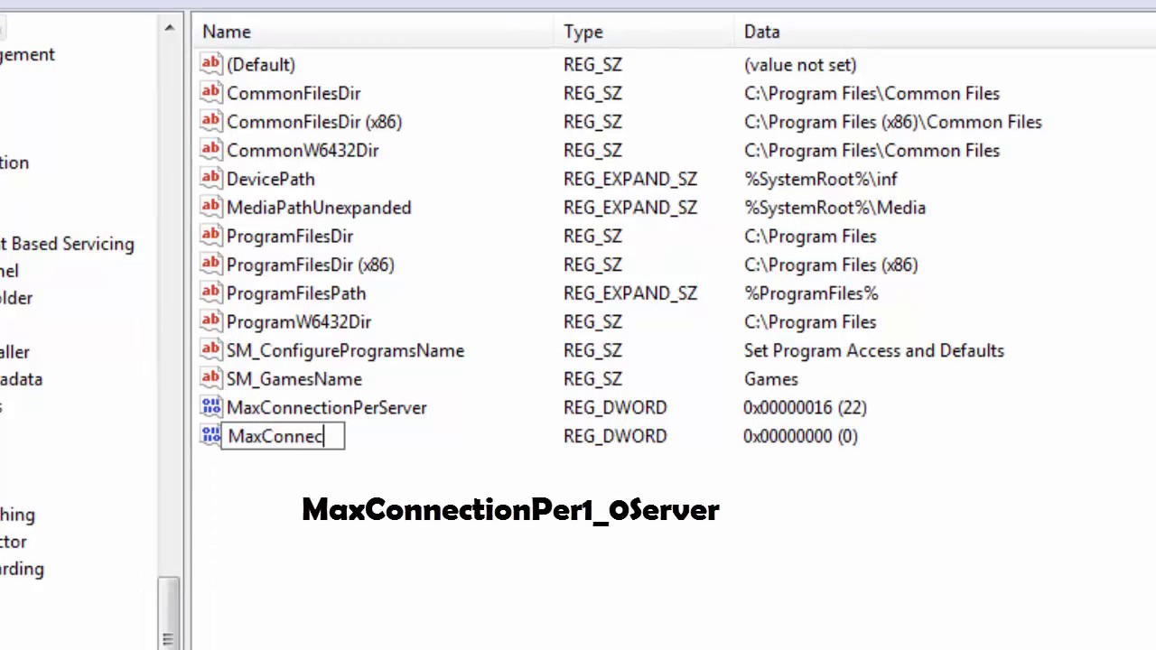
type("tion")
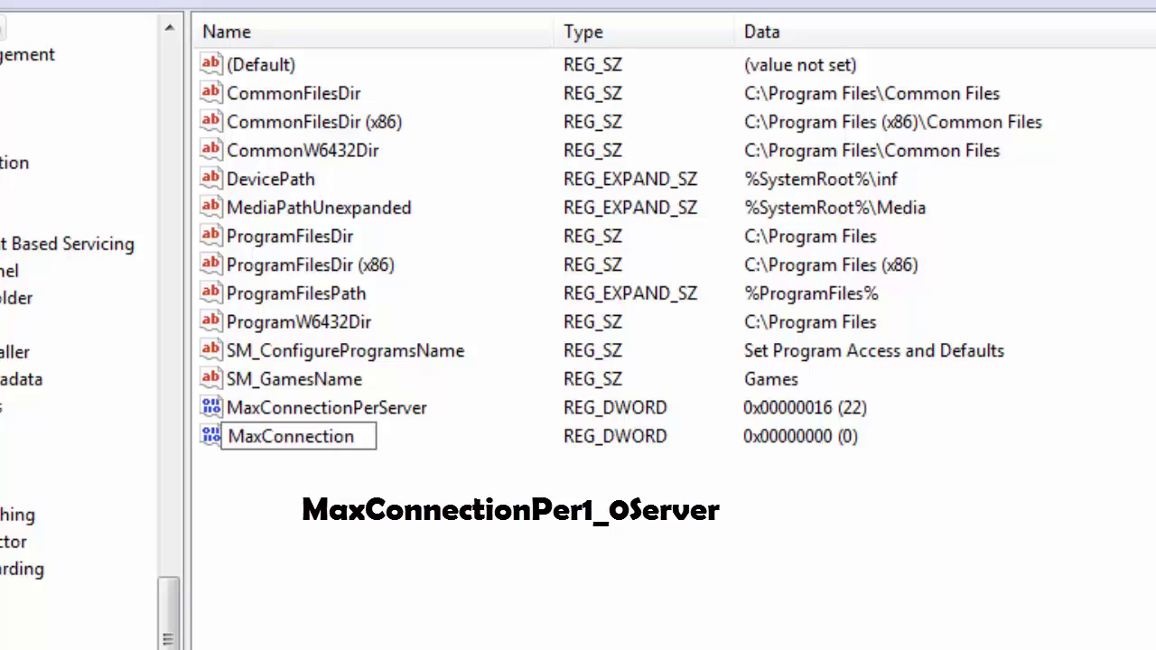
type("Per1")
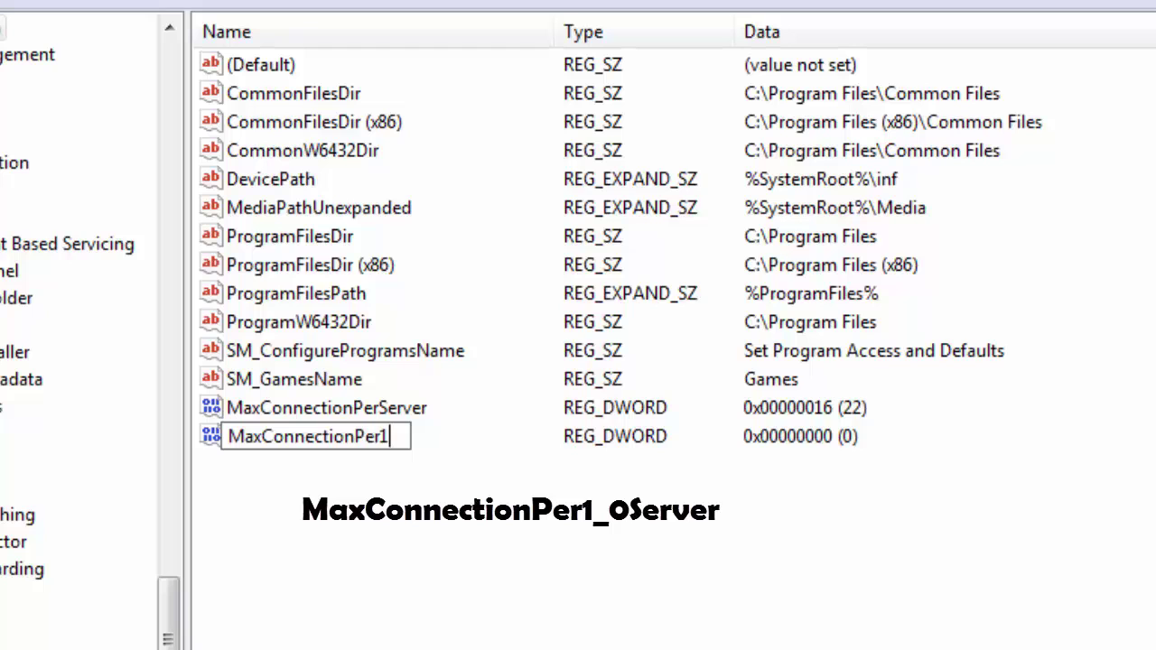
type("_0")
type("AS")
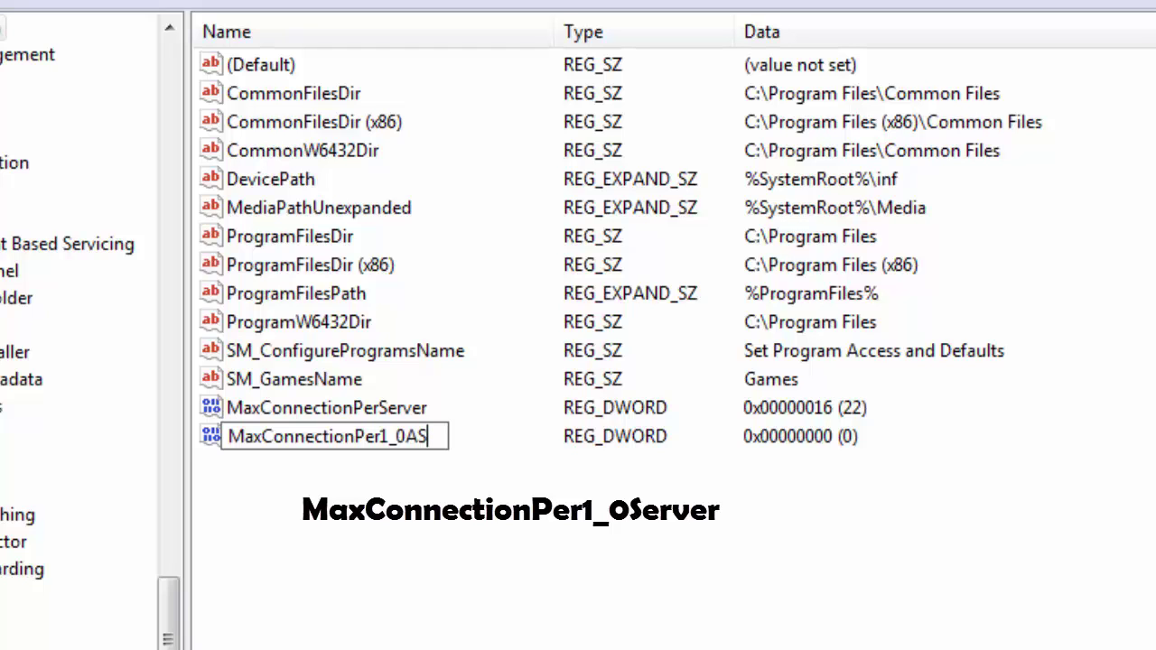
key("BackSpace")
key("BackSpace")
type("Server")
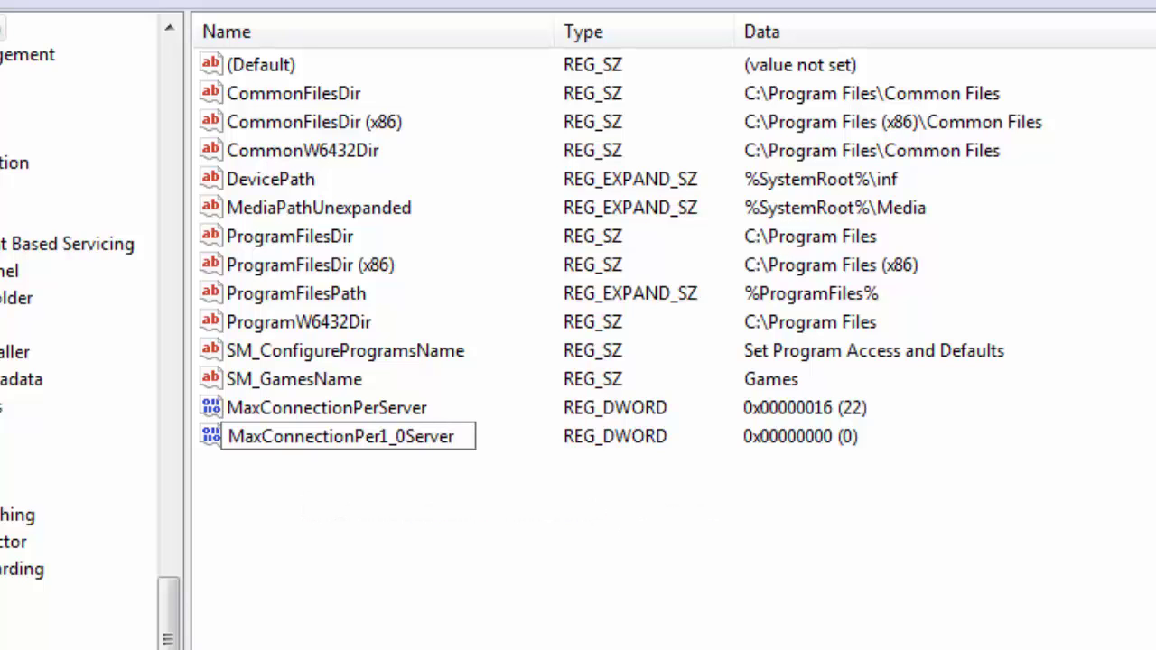
key("Return")
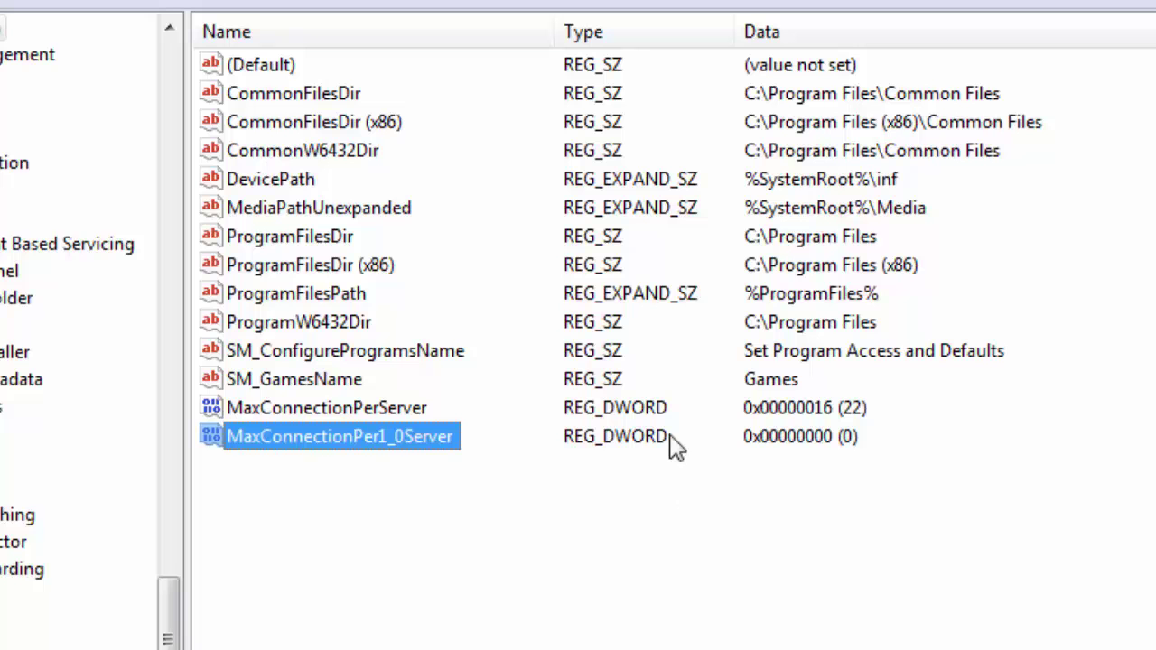
right_click(400, 440)
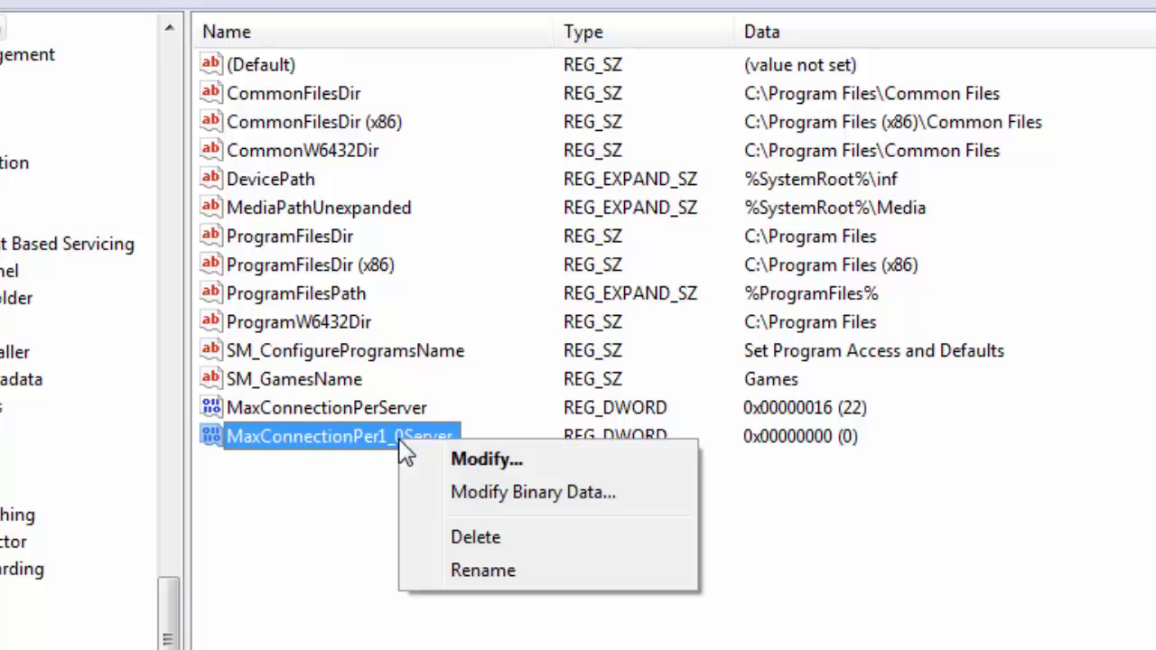
left_click(456, 462)
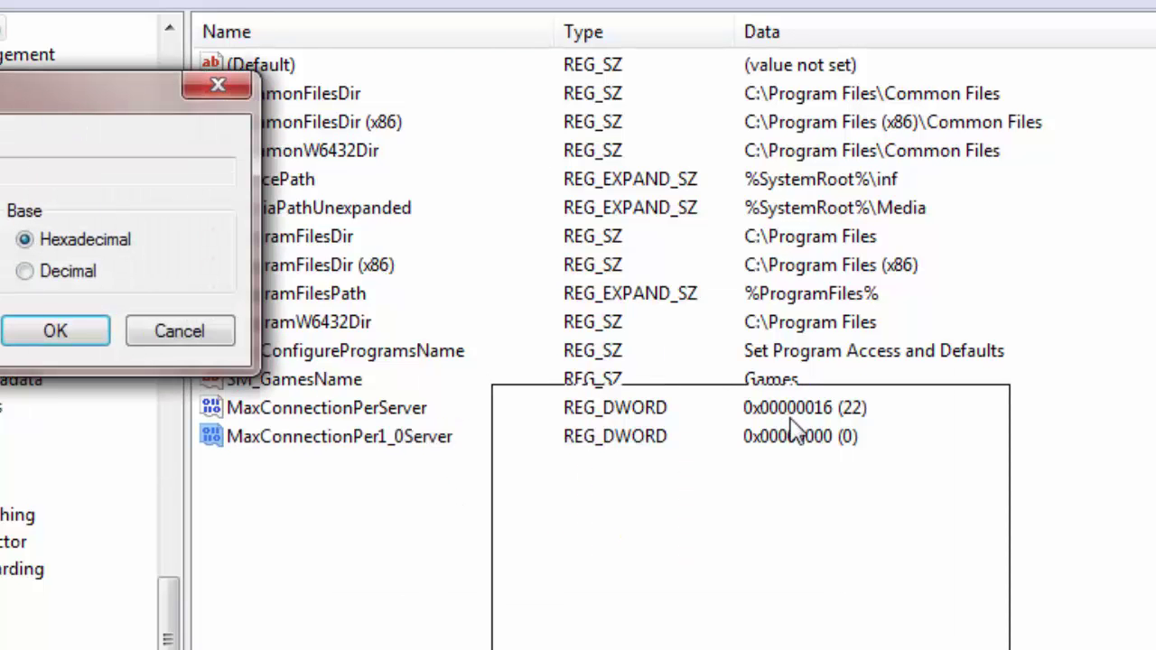
left_click_drag(72, 91, 704, 400)
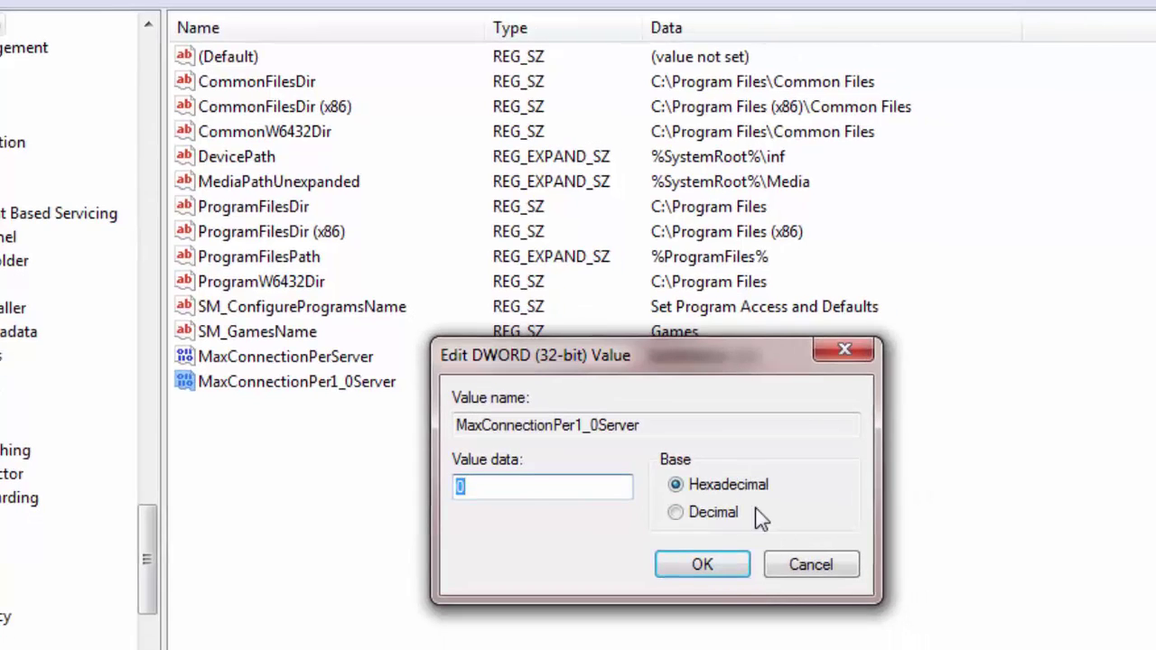
type("16")
left_click(720, 571)
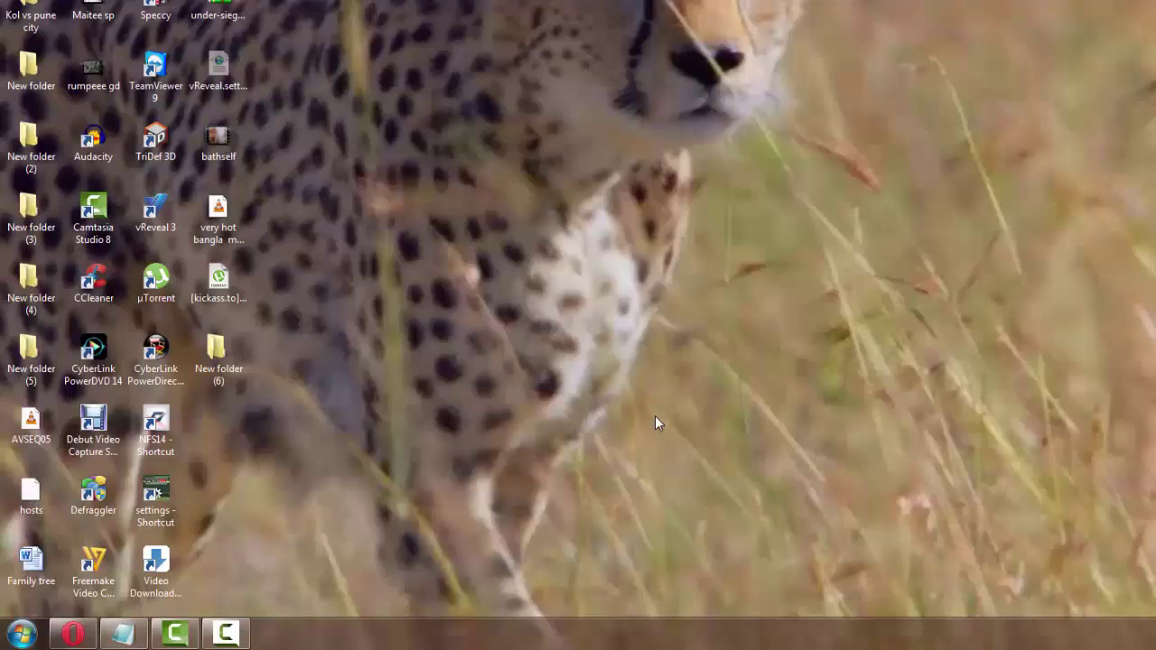
Run GPedit.msc from the Run dialog to open Local Group Policy Editor
key("super+r")
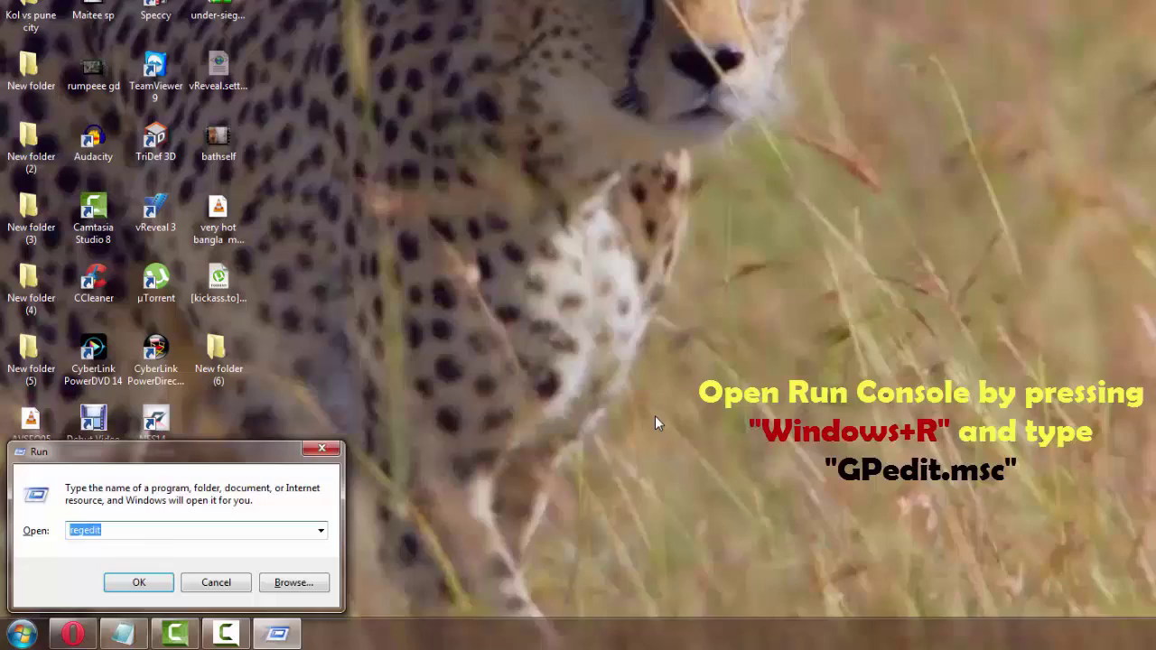
type("GP")
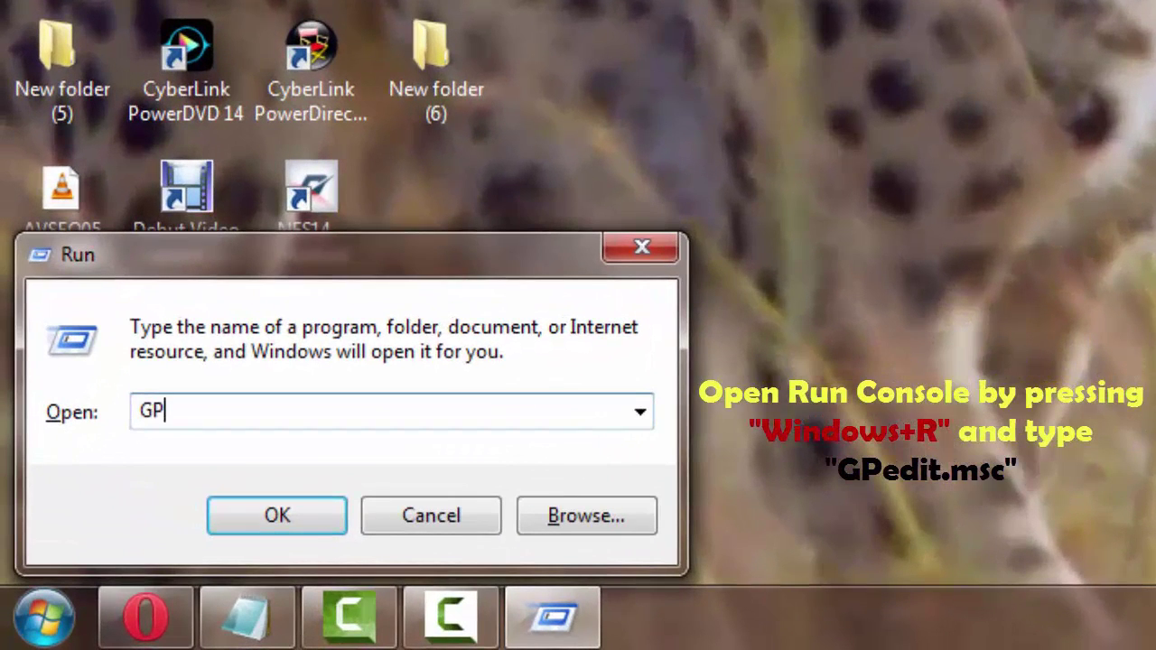
type("edit.msc")
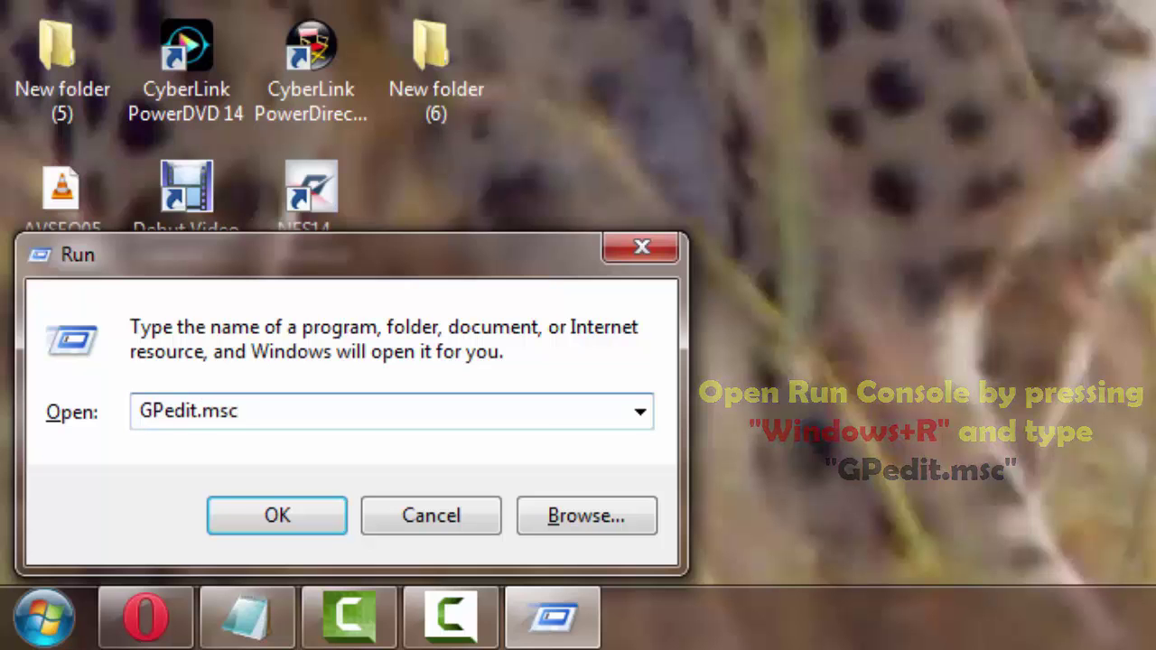
key("Return")
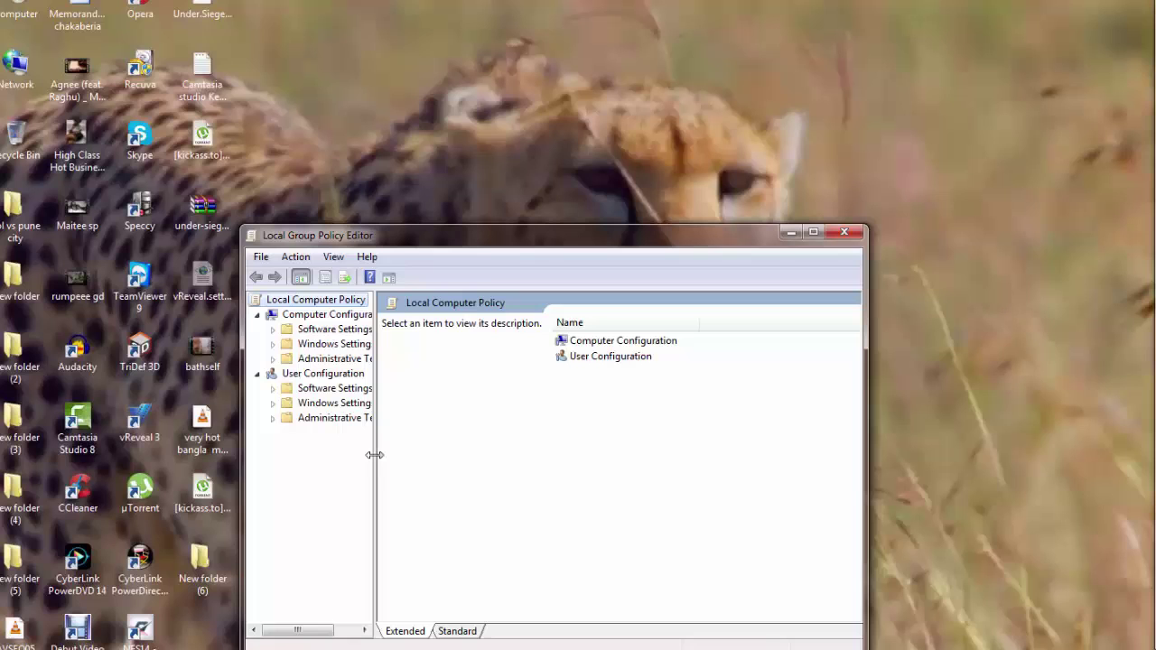
Navigate to Administrative Templates > Network > QoS Packet Scheduler and select Limit reservable bandwidth
left_click_drag(375, 455, 479, 480)
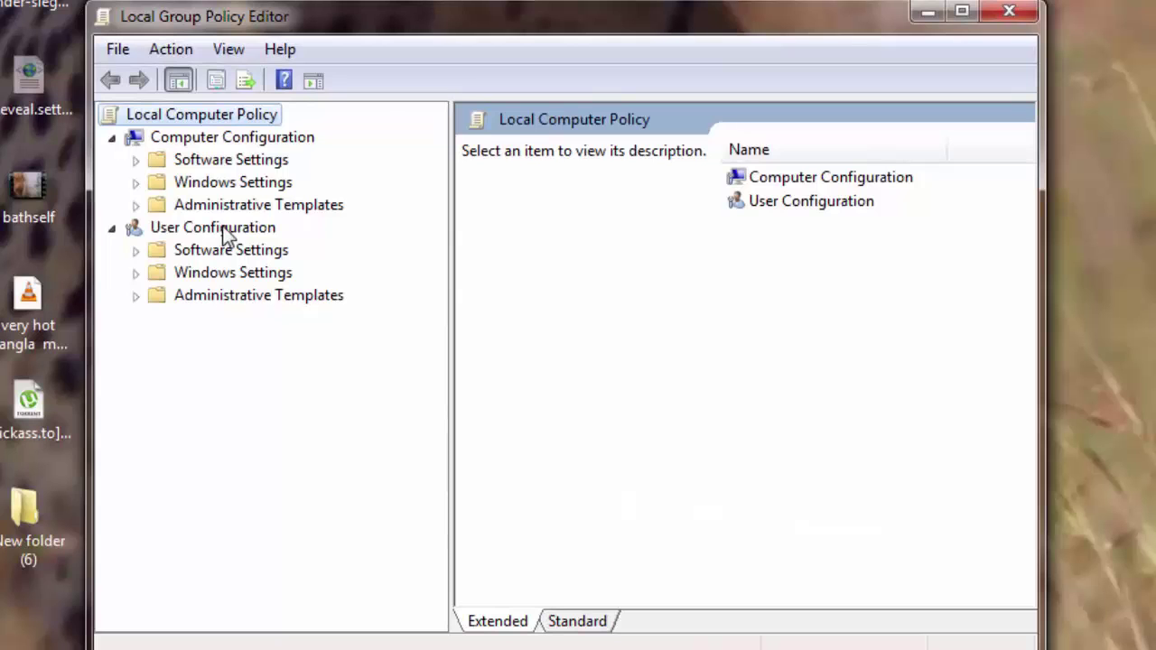
left_click(230, 207)
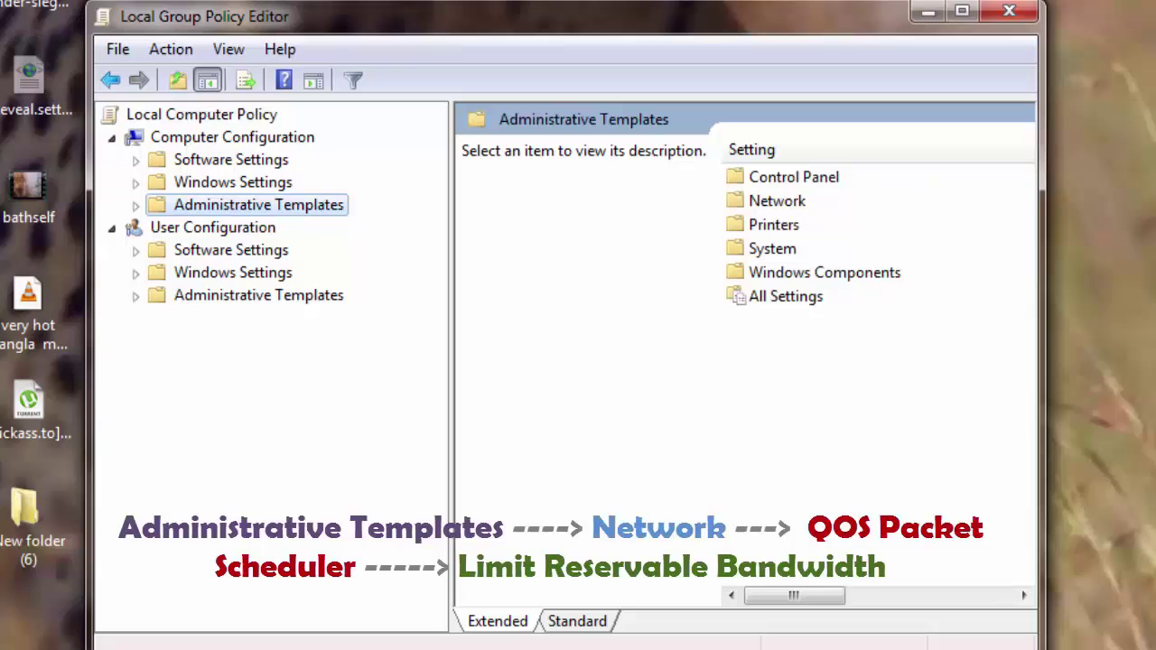
double_click(781, 202)
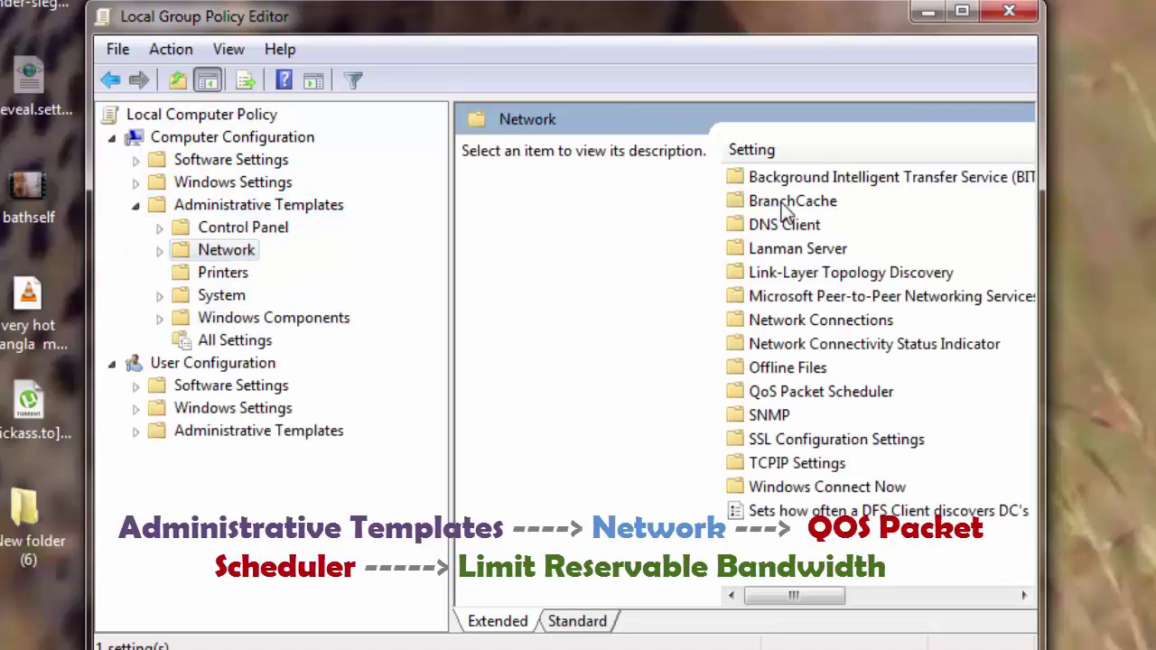
double_click(809, 394)
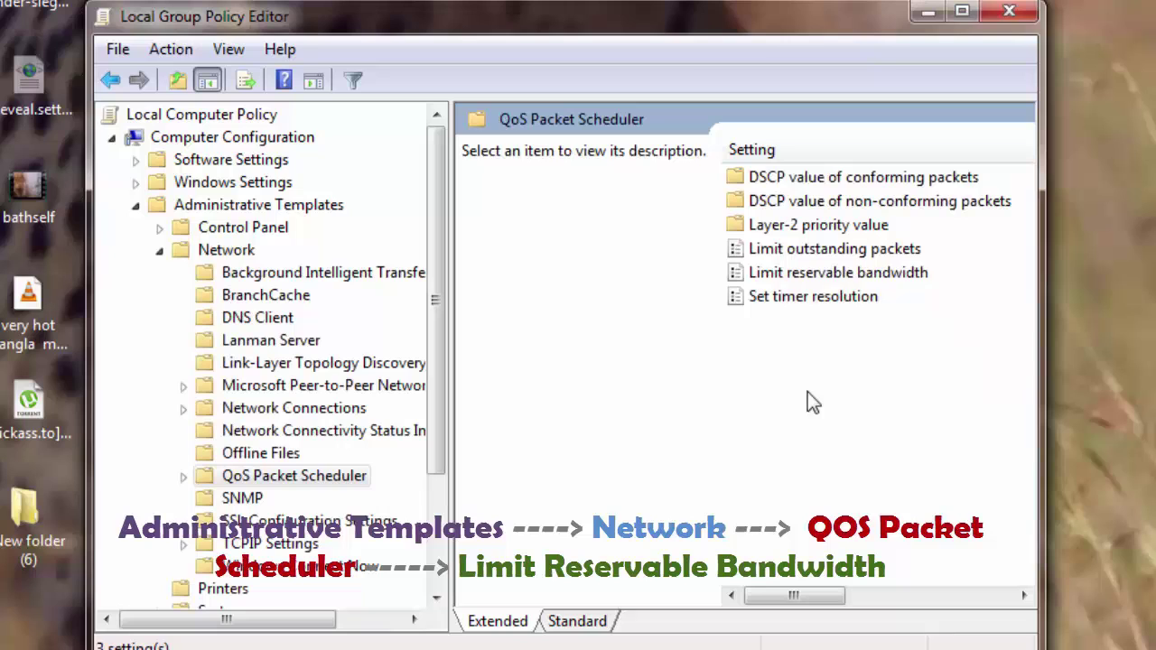
left_click(824, 272)
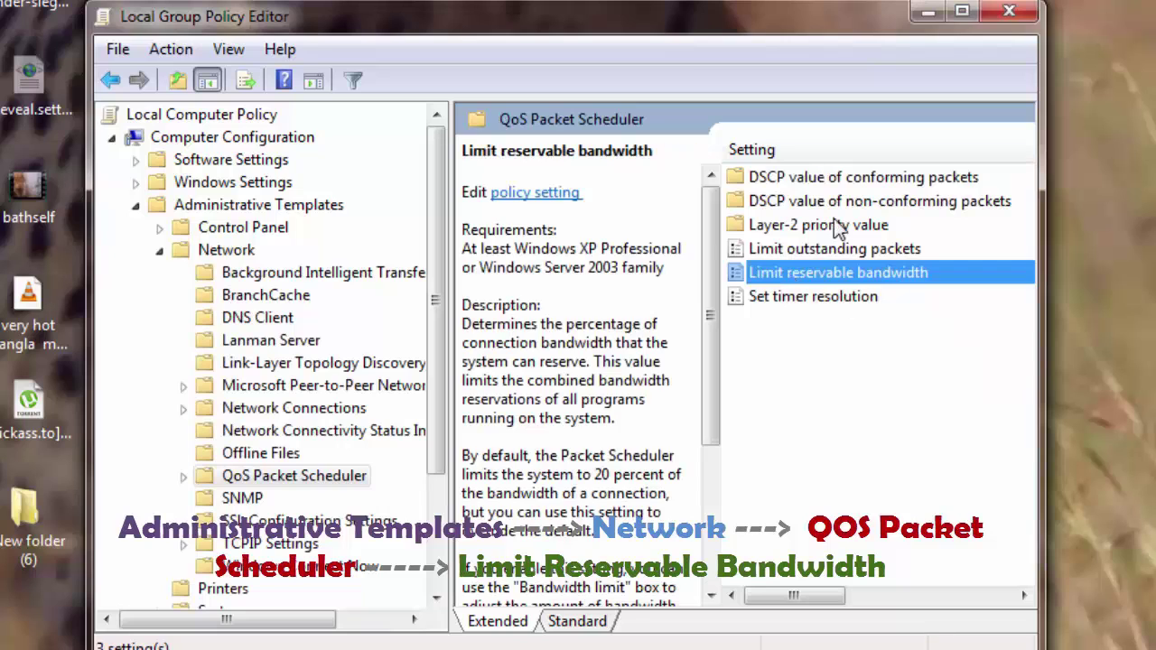
Set the Limit reservable bandwidth setting to Disabled and apply it
double_click(785, 274)
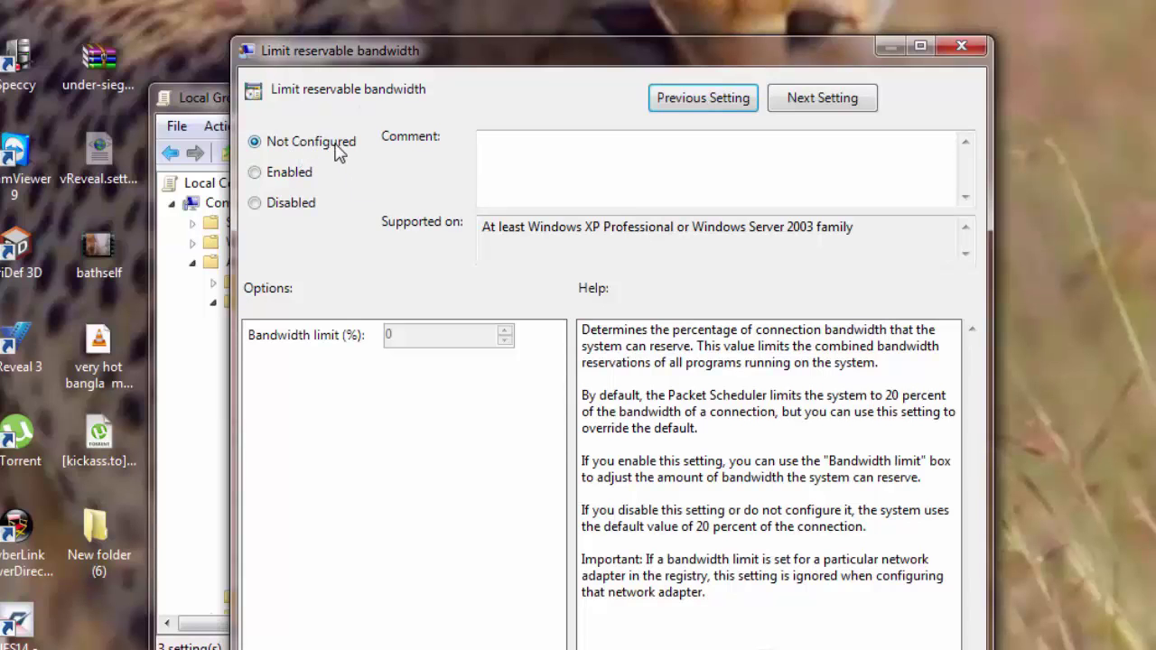
left_click(288, 219)
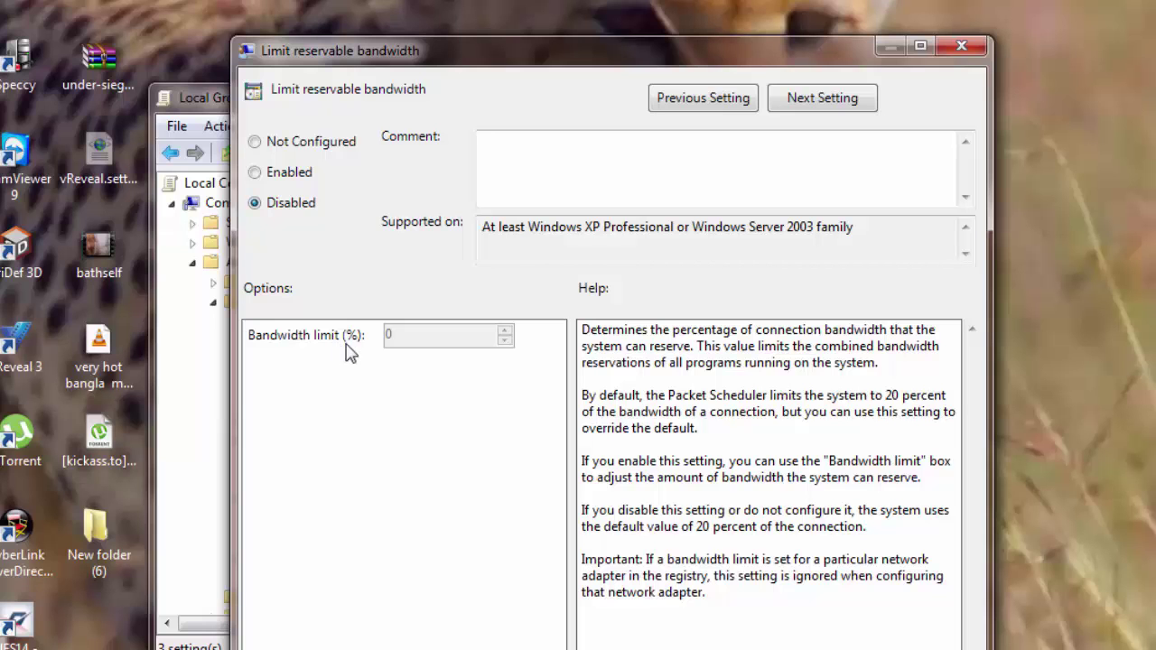
key("Return")
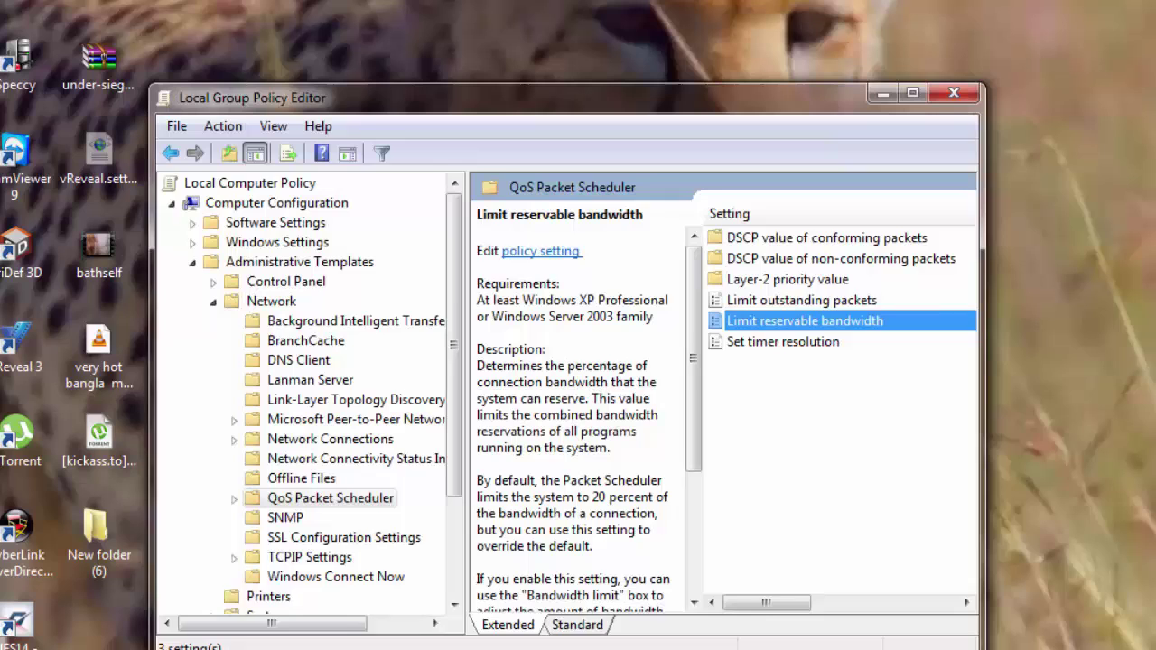
Close the Group Policy Editor and run Accessories' Command Prompt as administrator from the Start menu
left_click(950, 92)
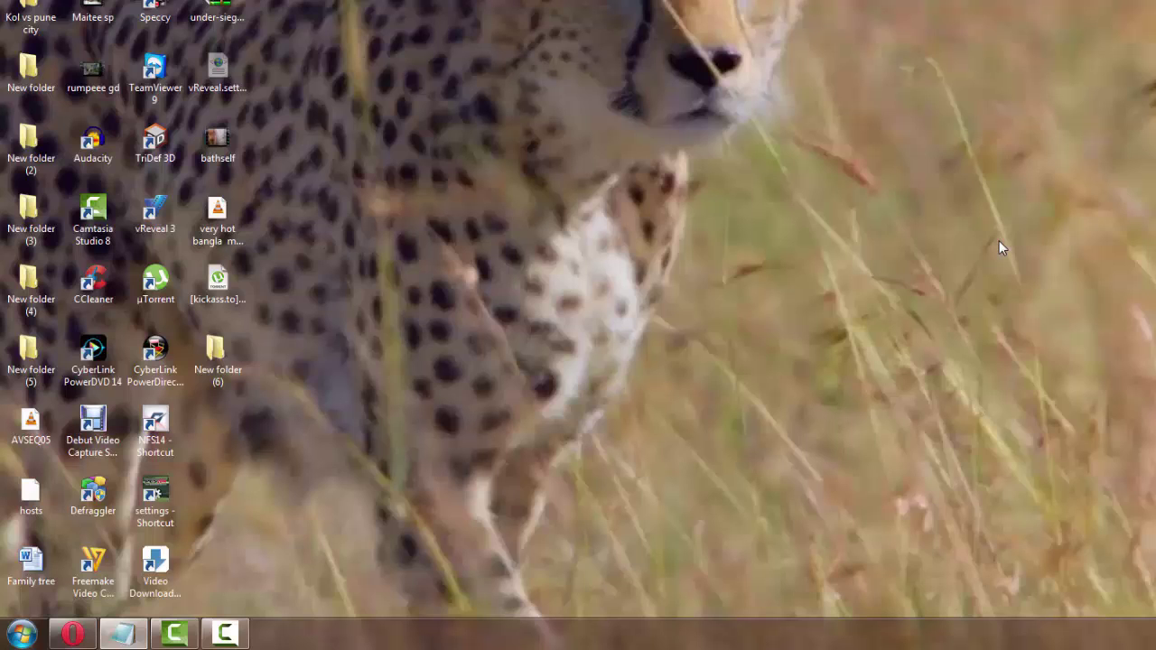
left_click(22, 634)
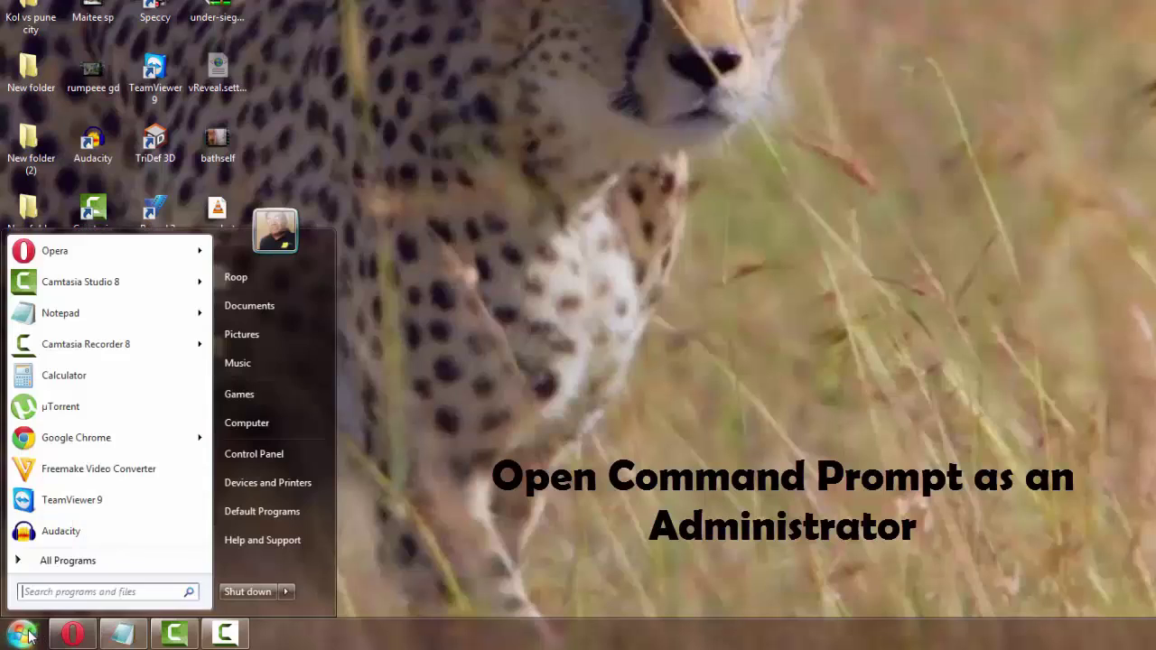
left_click(73, 559)
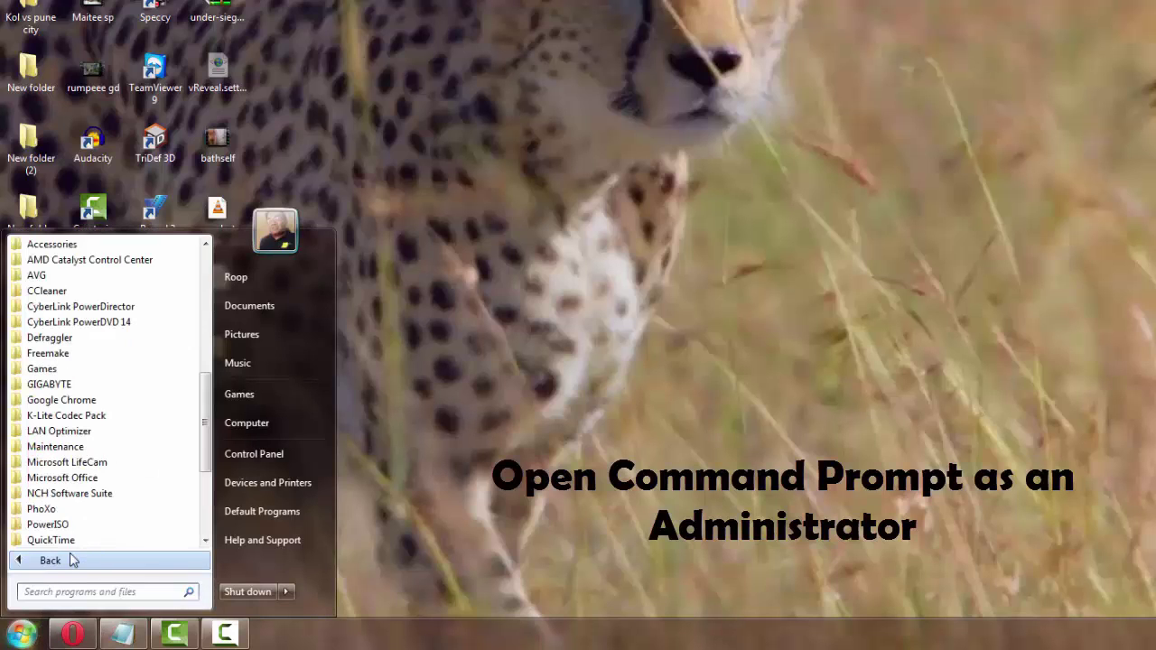
left_click(61, 247)
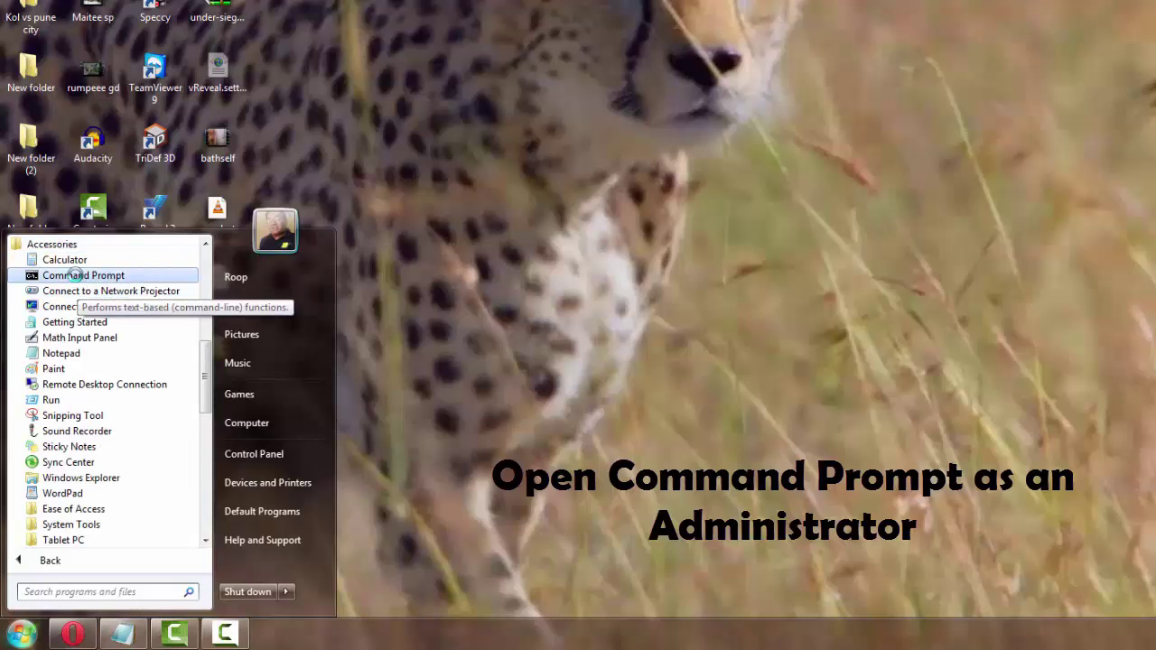
right_click(76, 274)
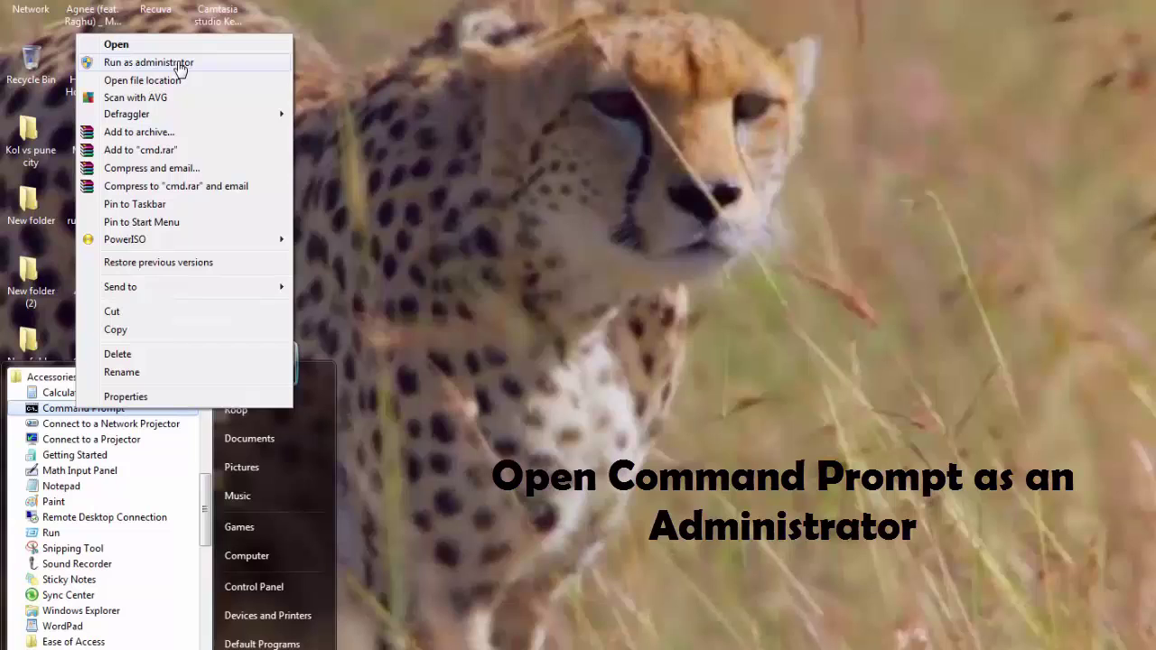
left_click(179, 64)
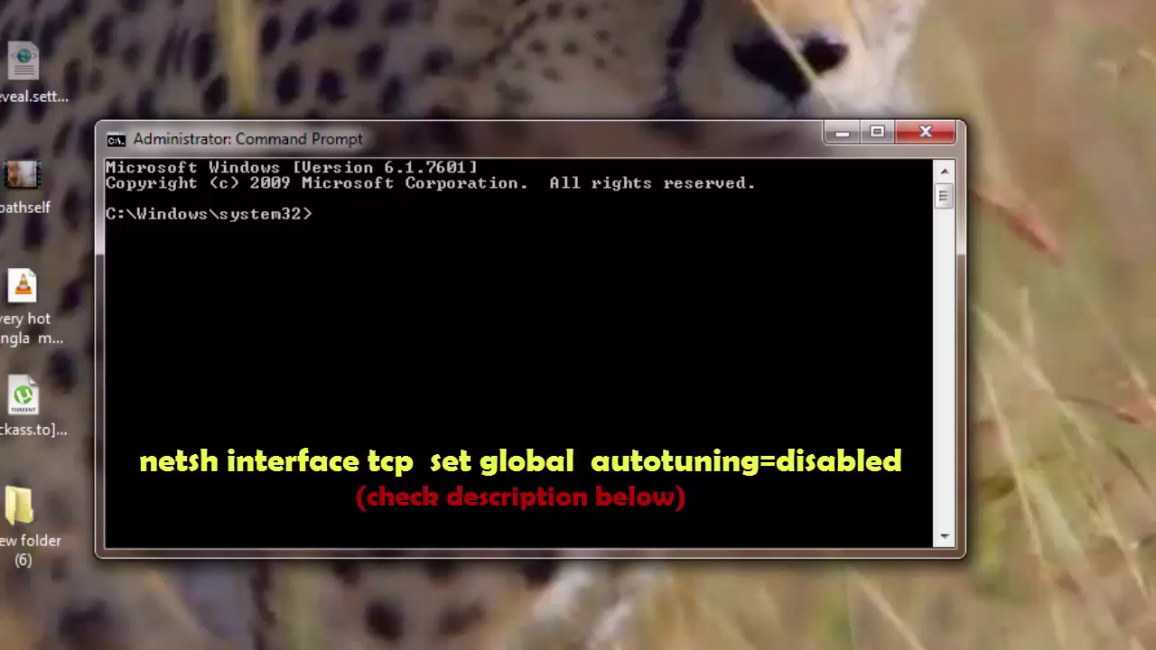
Run 'netsh interface tcp set global autotuning=disabled', get Ok., then close the Command Prompt
right_click(399, 294)
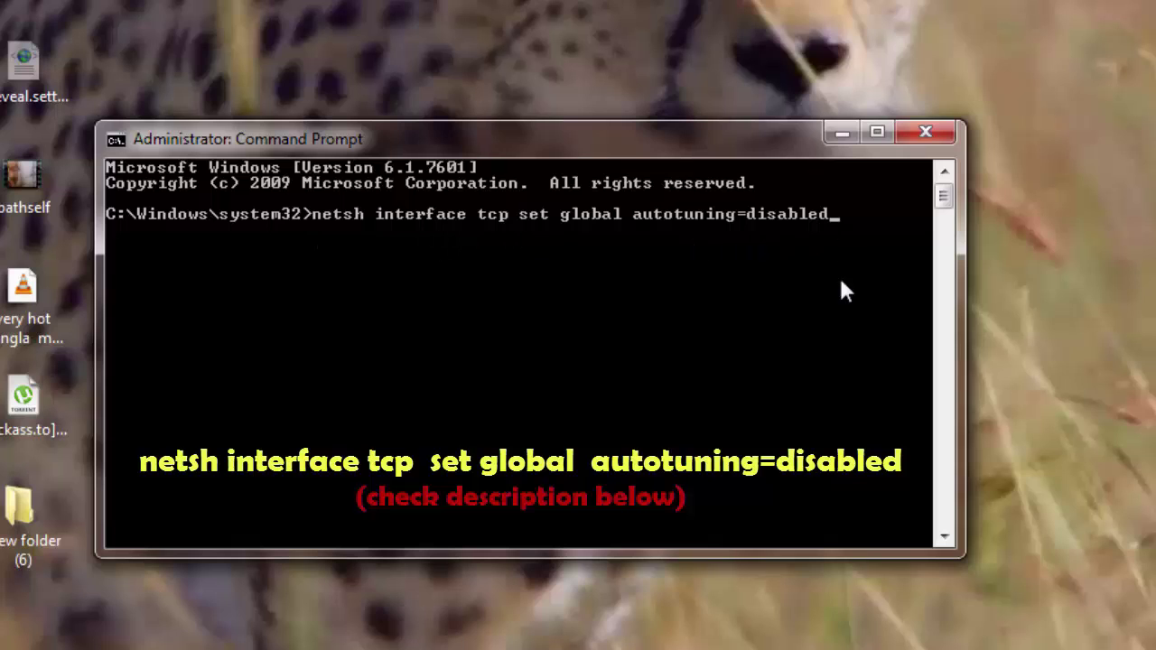
key("Return")
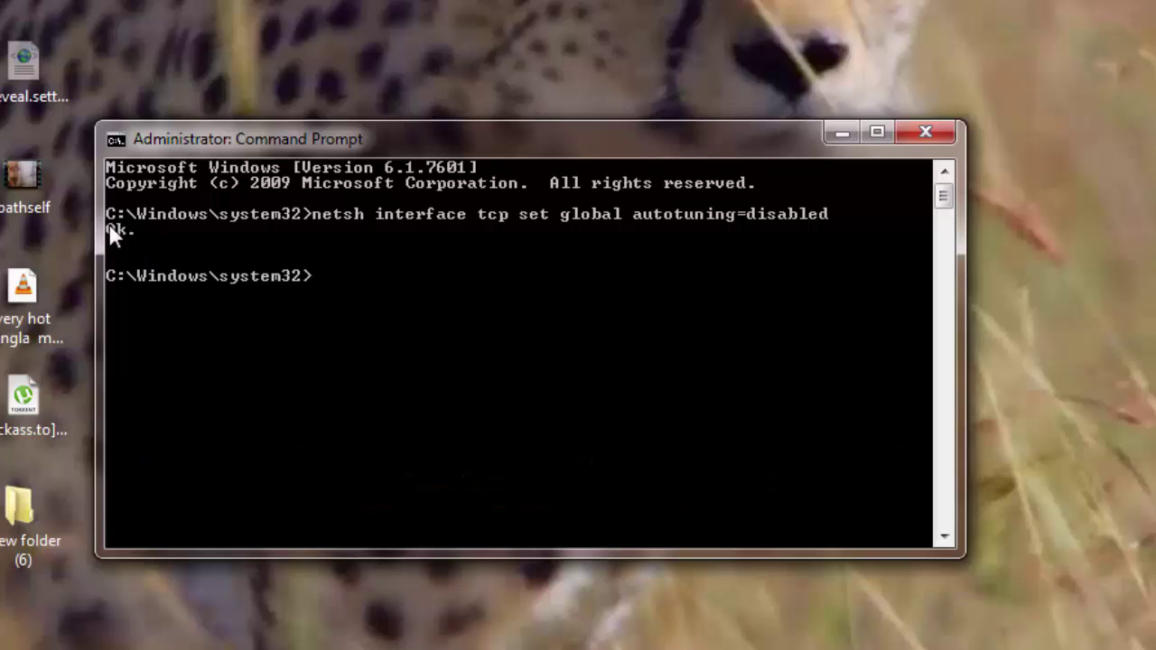
left_click(928, 128)
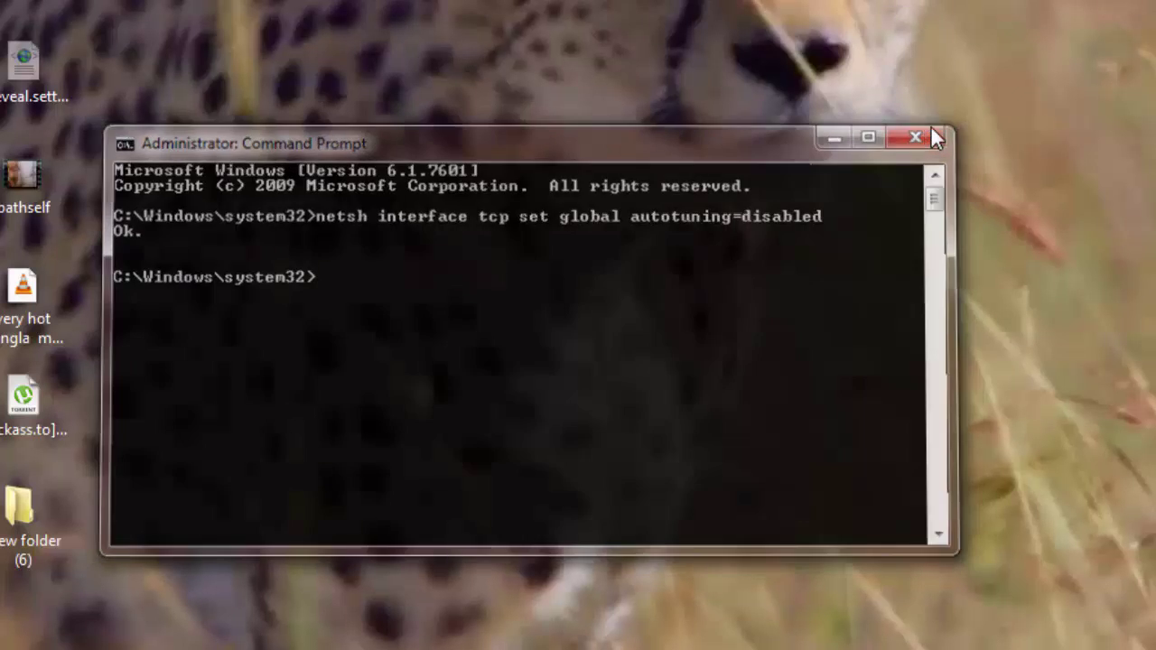